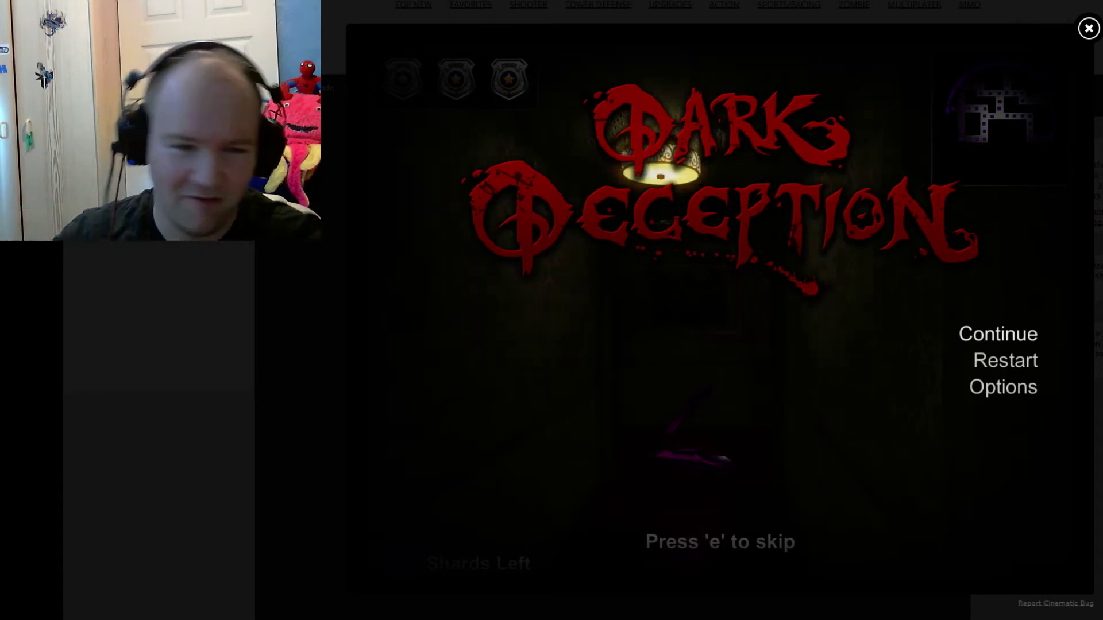
# Resume the hotel demo from pause and collect shards along the lit hallways
pyautogui.click(999, 333)
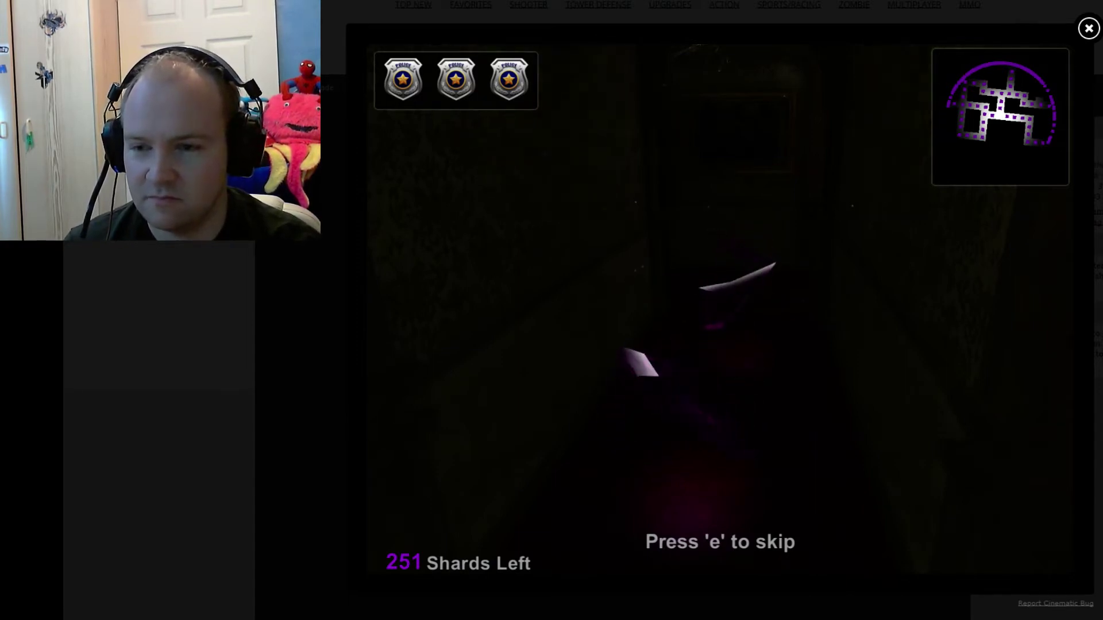
pyautogui.press('w')
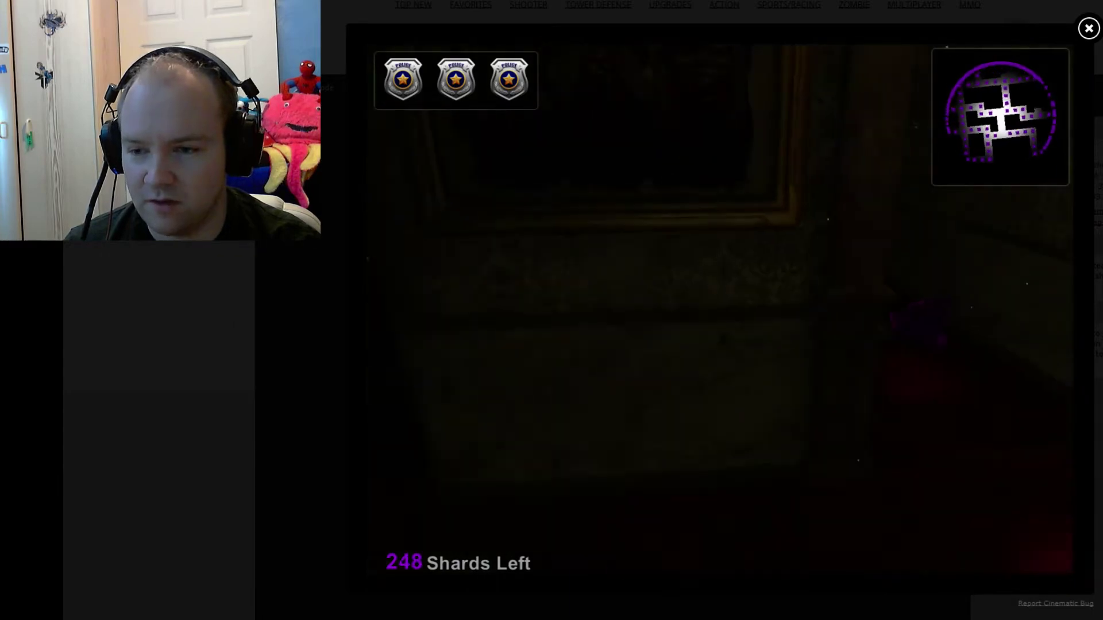
pyautogui.press('w')
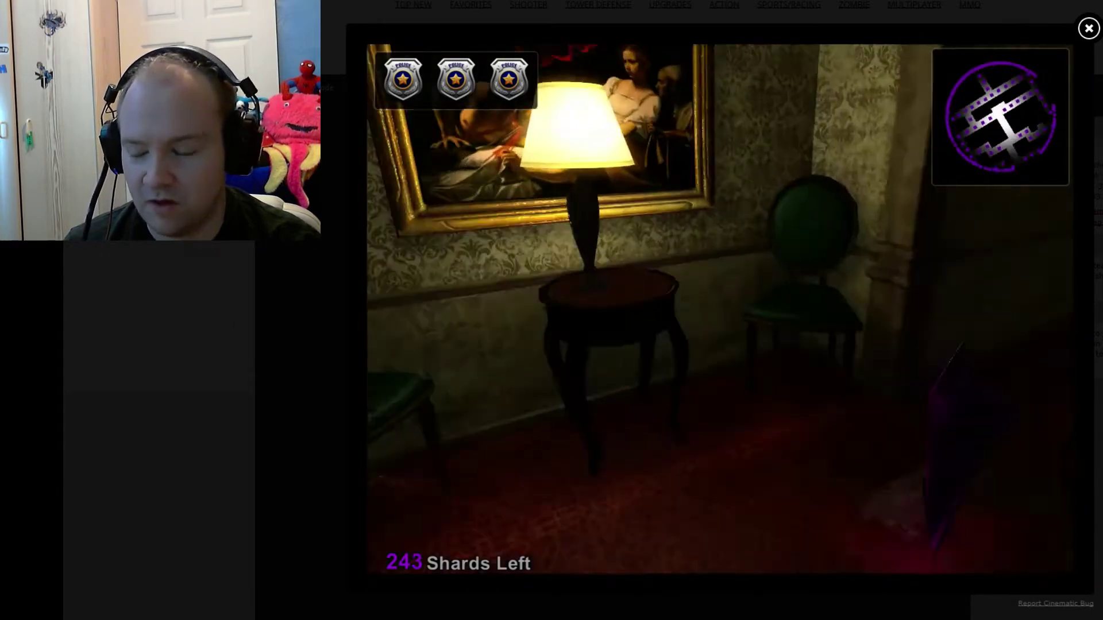
pyautogui.press('w')
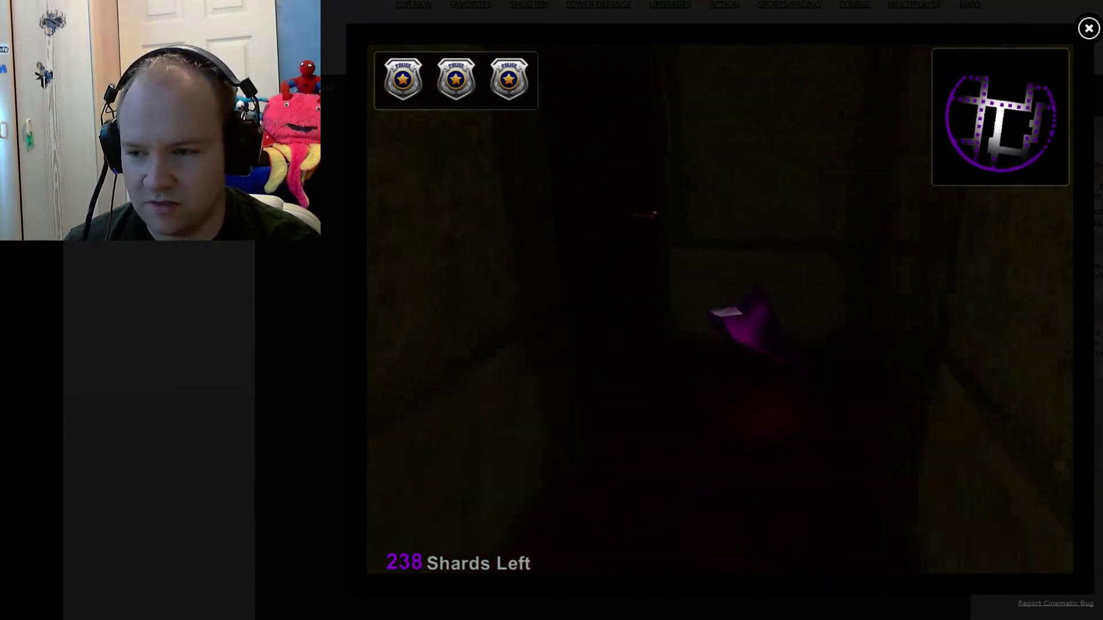
pyautogui.press('w')
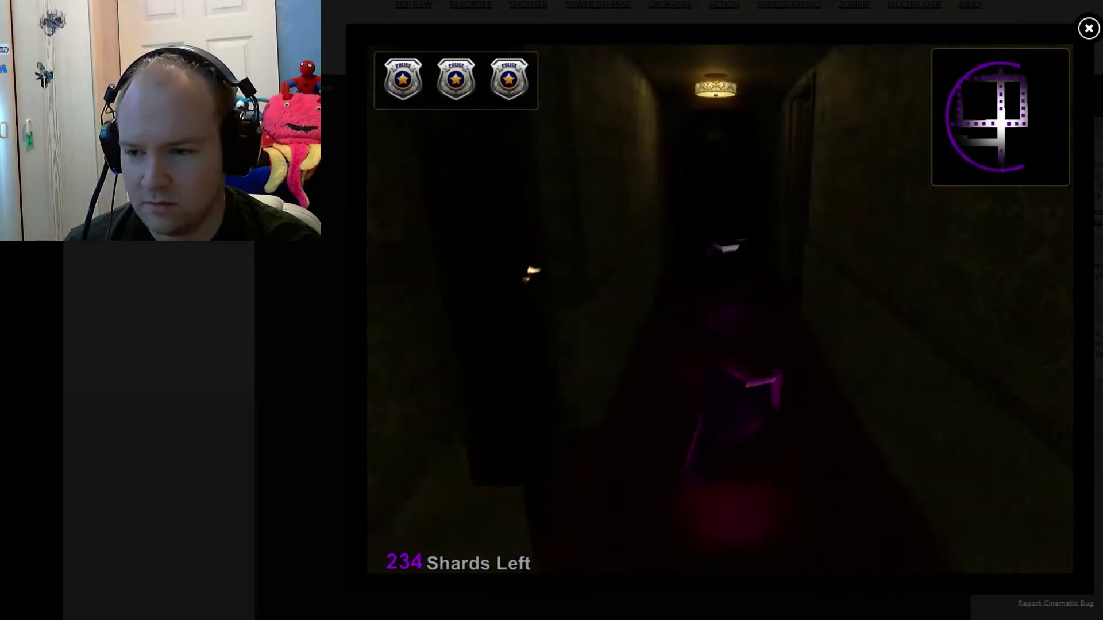
pyautogui.press('w')
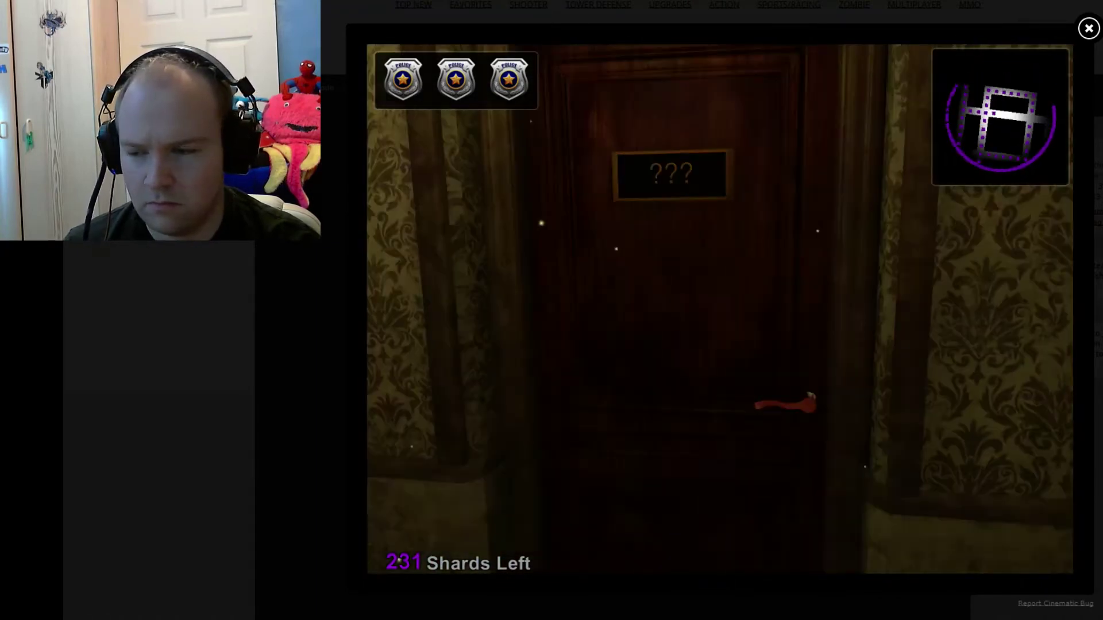
pyautogui.press('w')
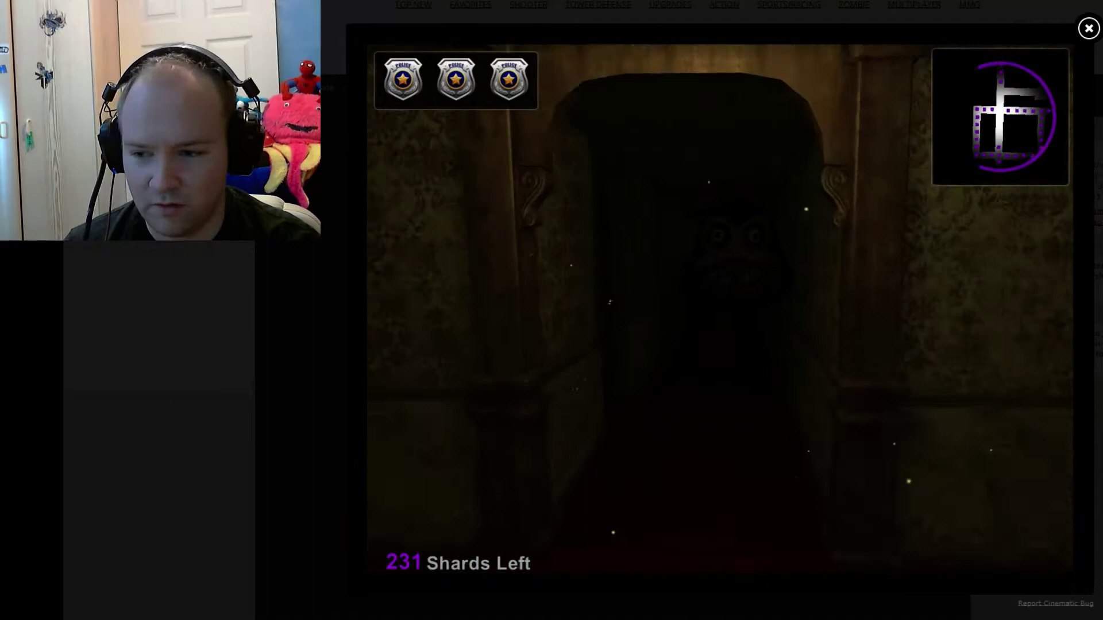
pyautogui.press('w')
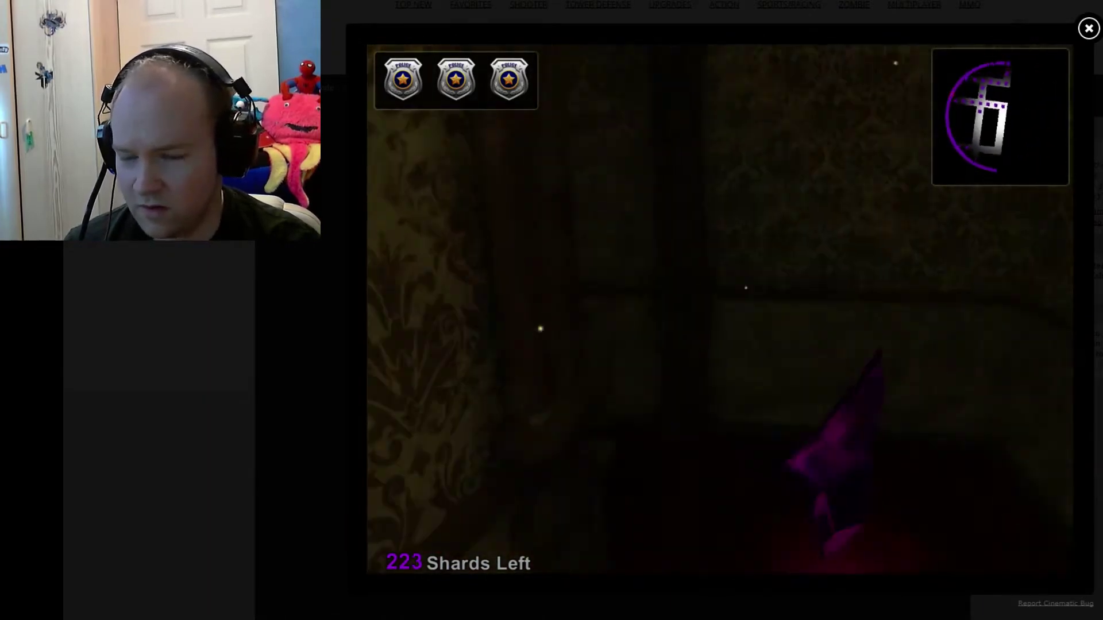
pyautogui.press('w')
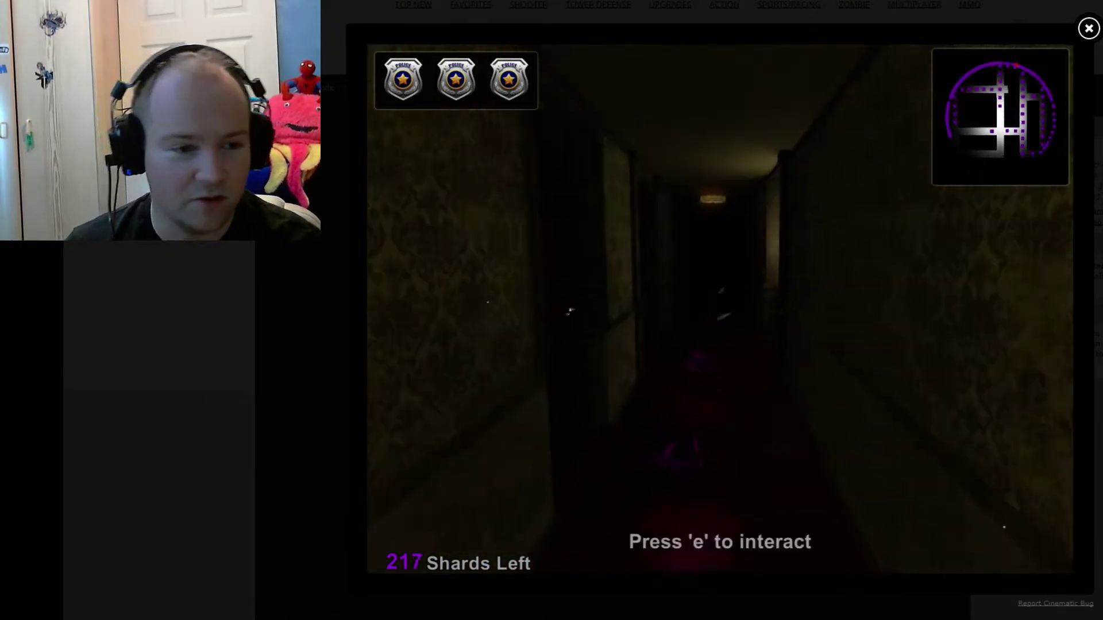
pyautogui.press('w')
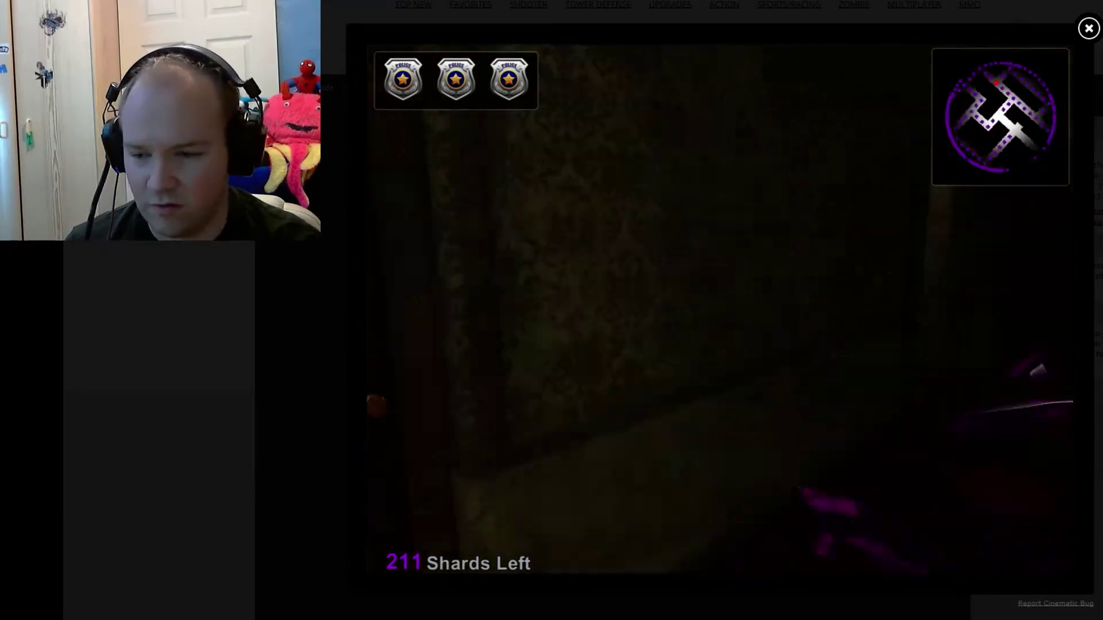
pyautogui.press('w')
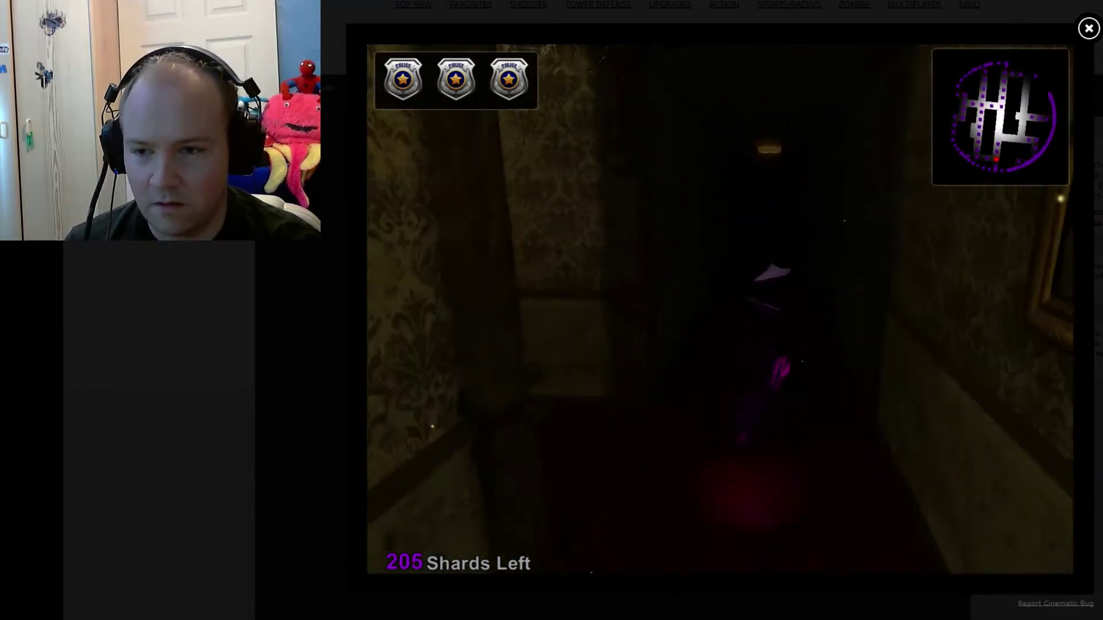
pyautogui.press('w')
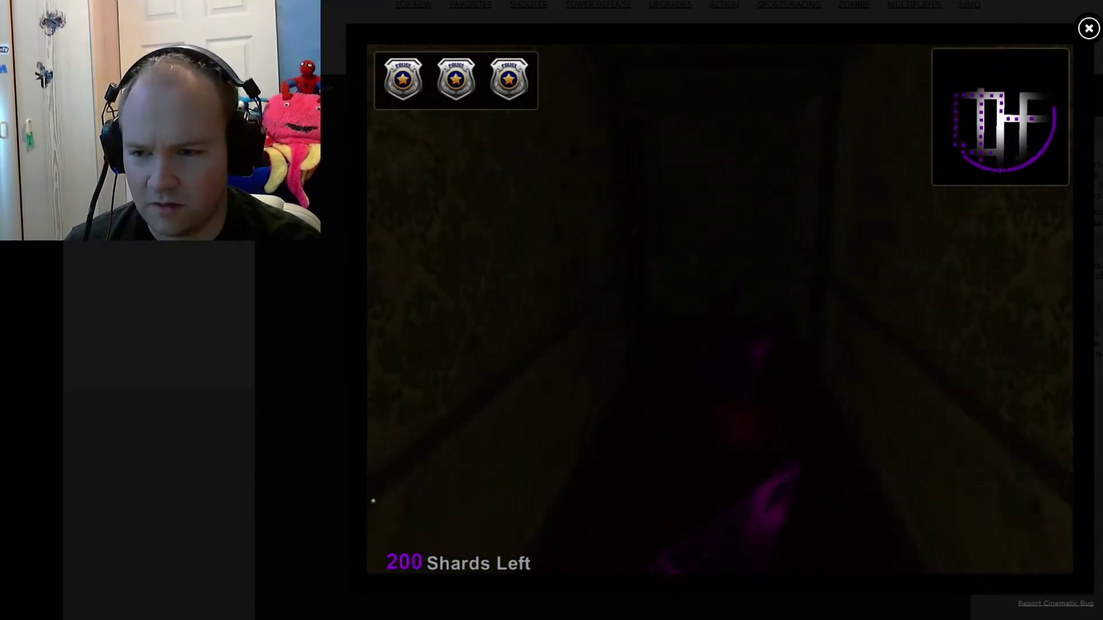
pyautogui.press('w')
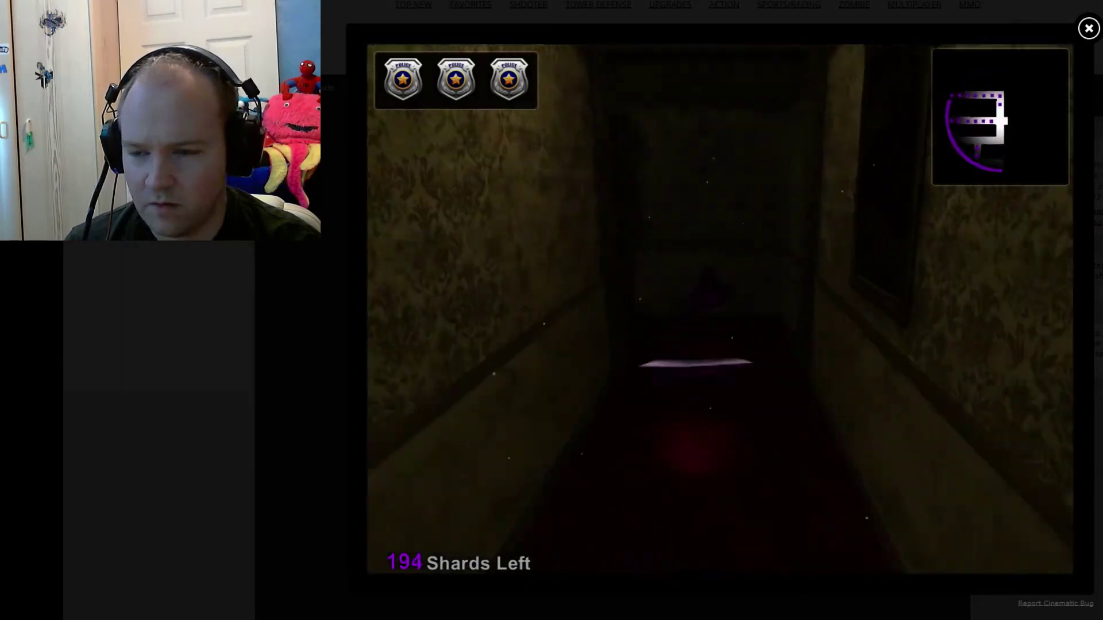
pyautogui.press('w')
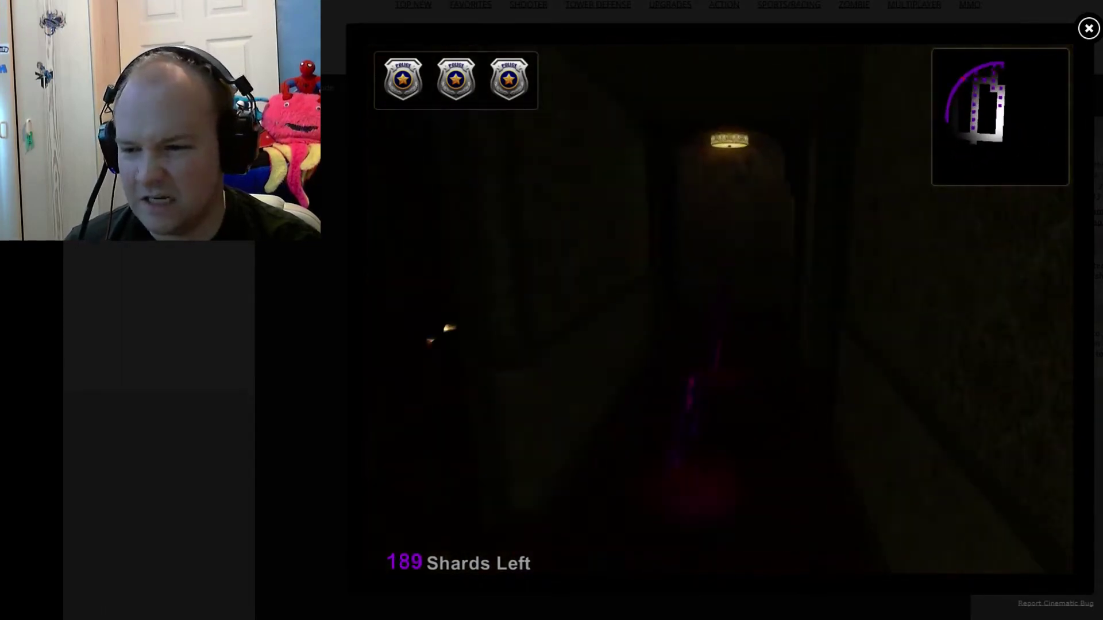
pyautogui.press('w')
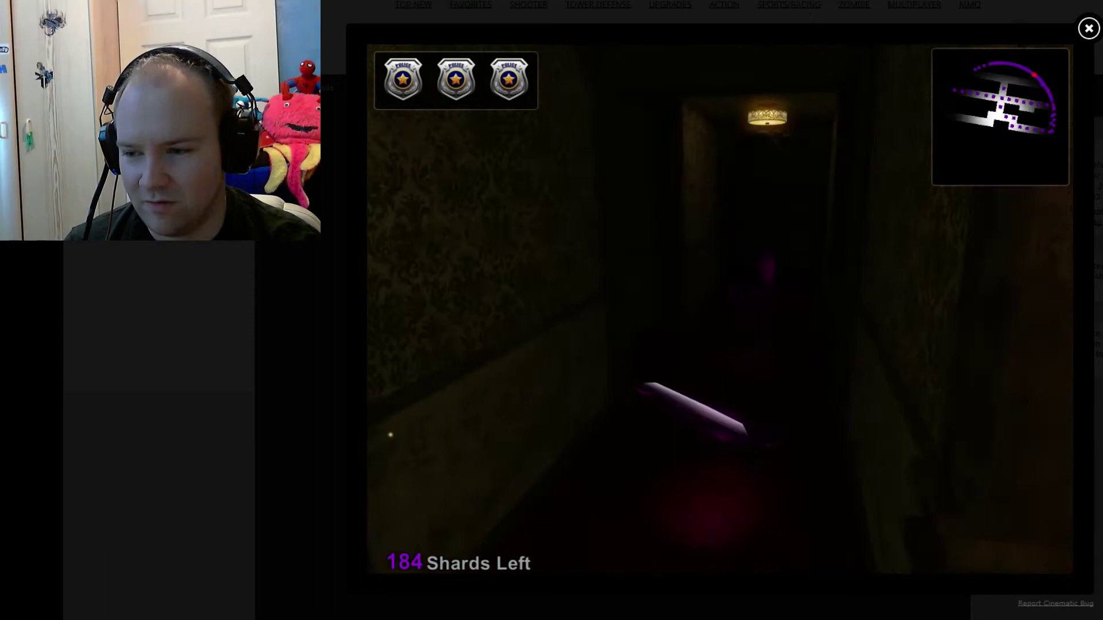
pyautogui.press('w')
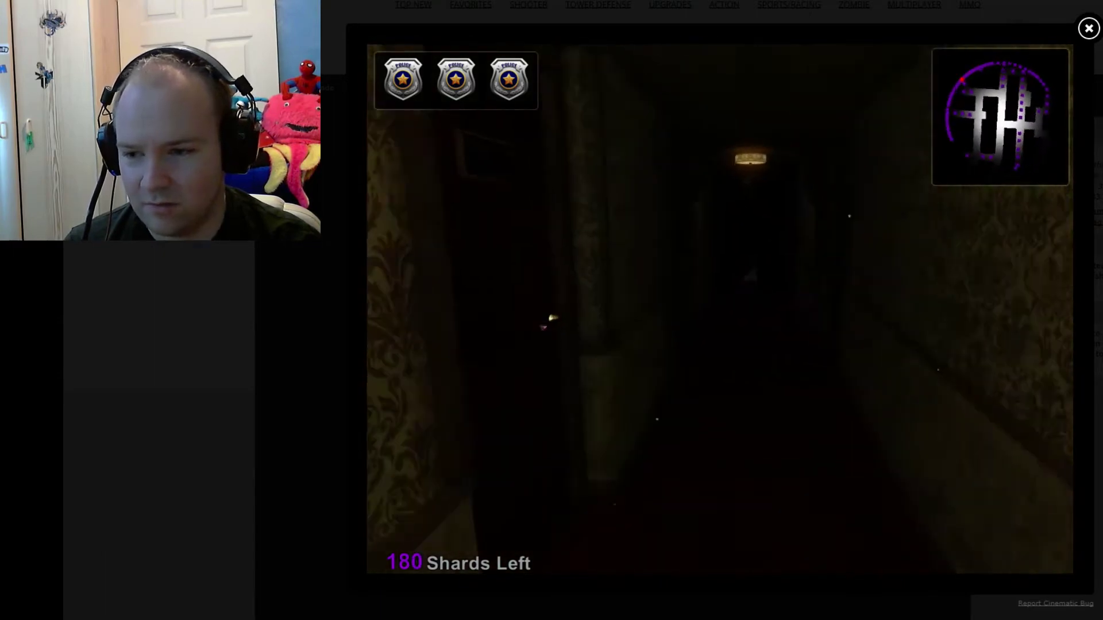
pyautogui.press('w')
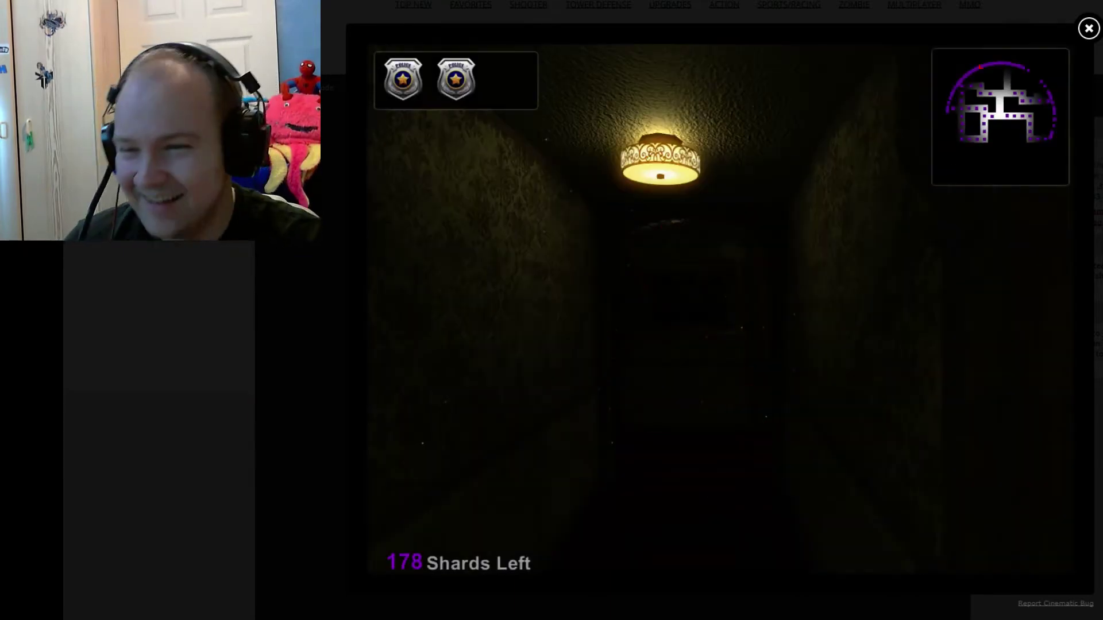
# After being caught, keep gathering shards through the dark maze corridors
pyautogui.press('w')
pyautogui.press('w')
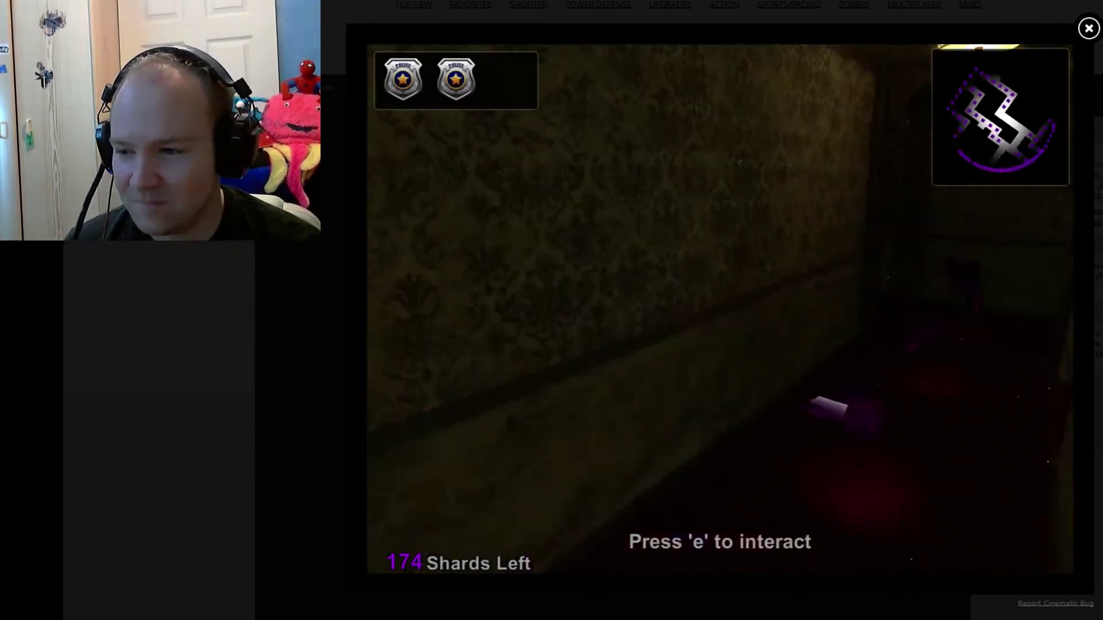
pyautogui.press('w')
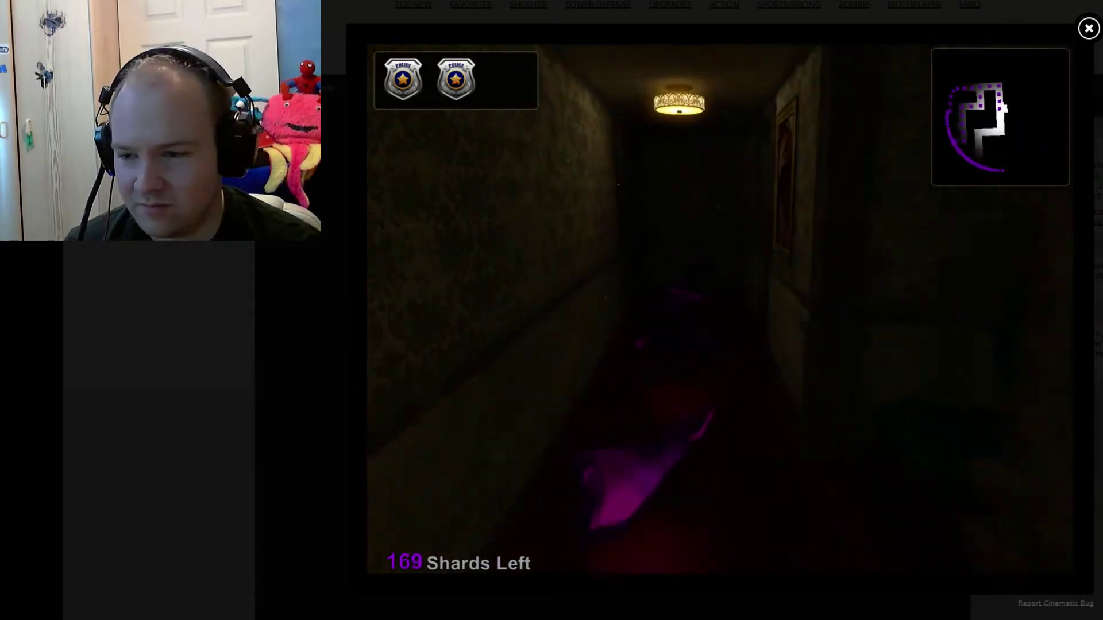
pyautogui.press('w')
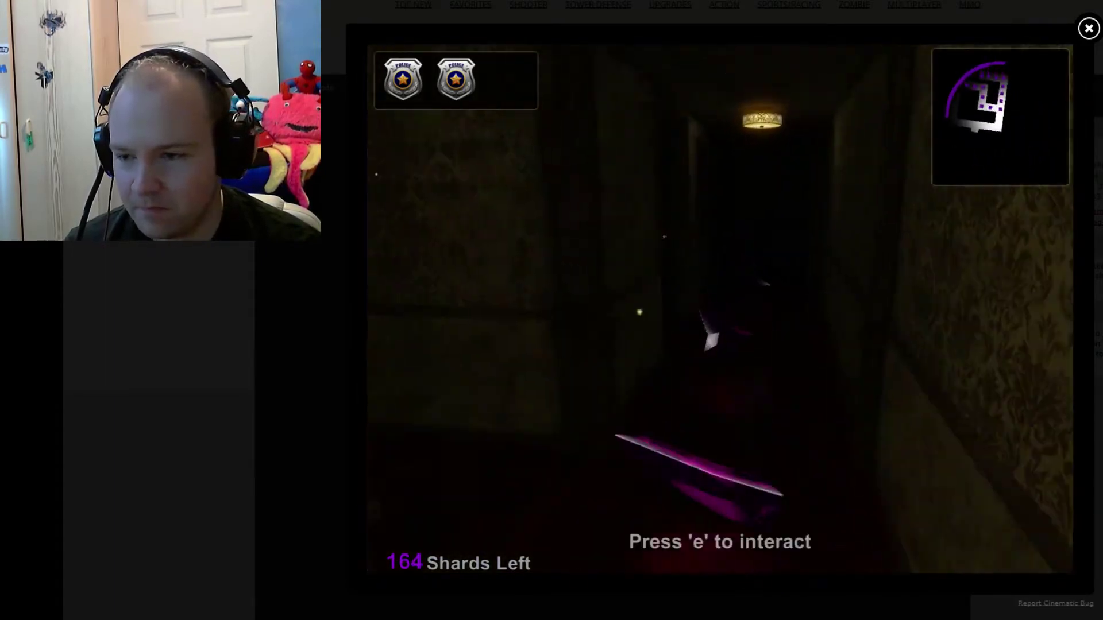
pyautogui.press('w')
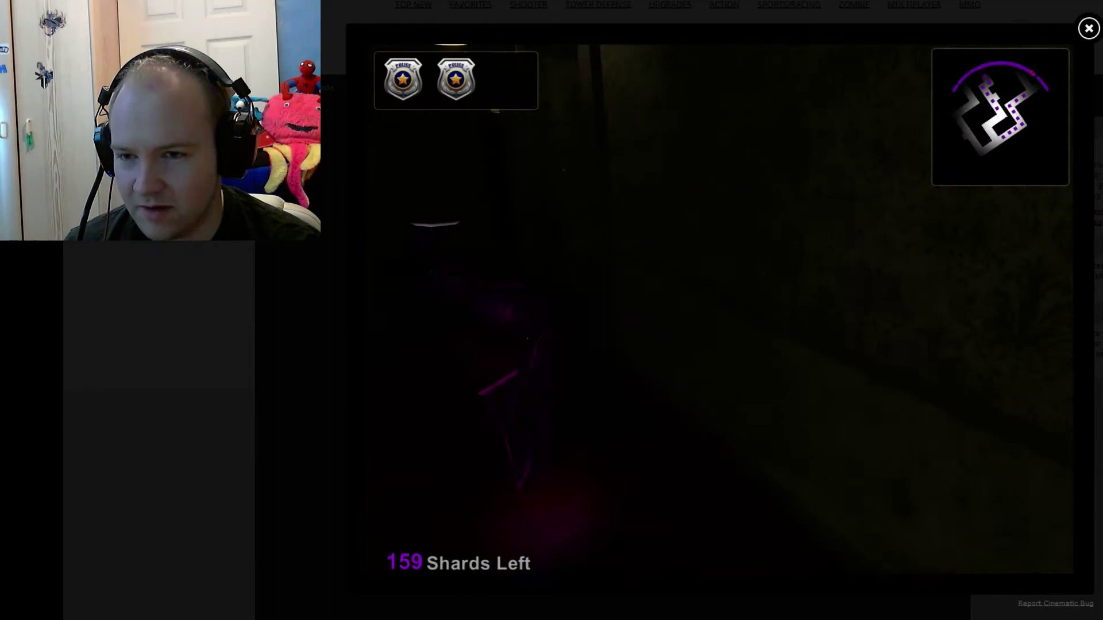
pyautogui.press('w')
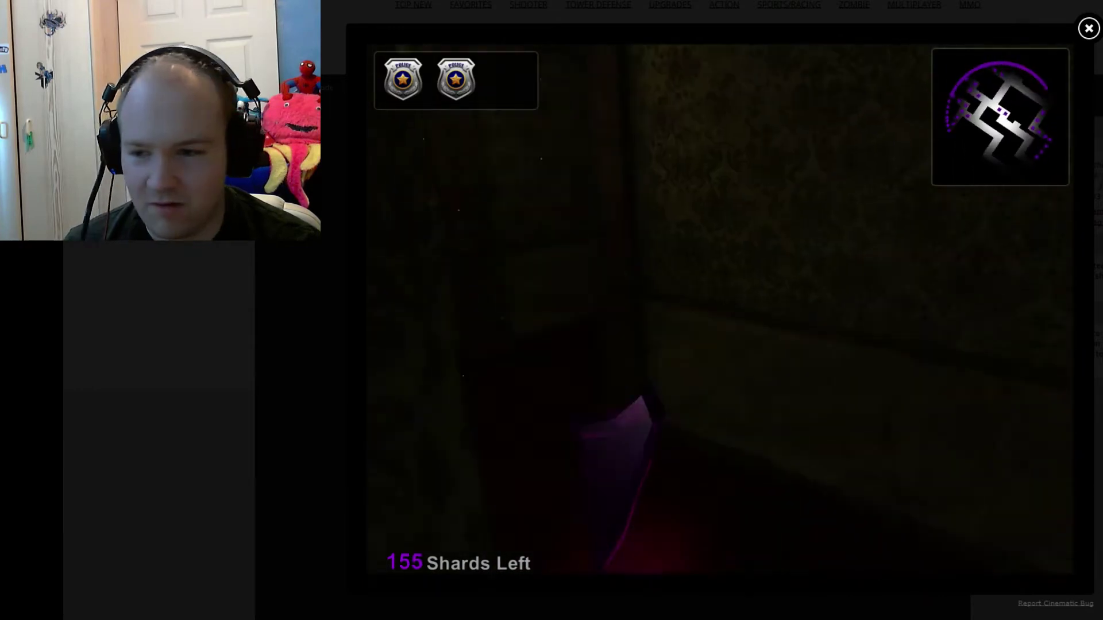
pyautogui.press('w')
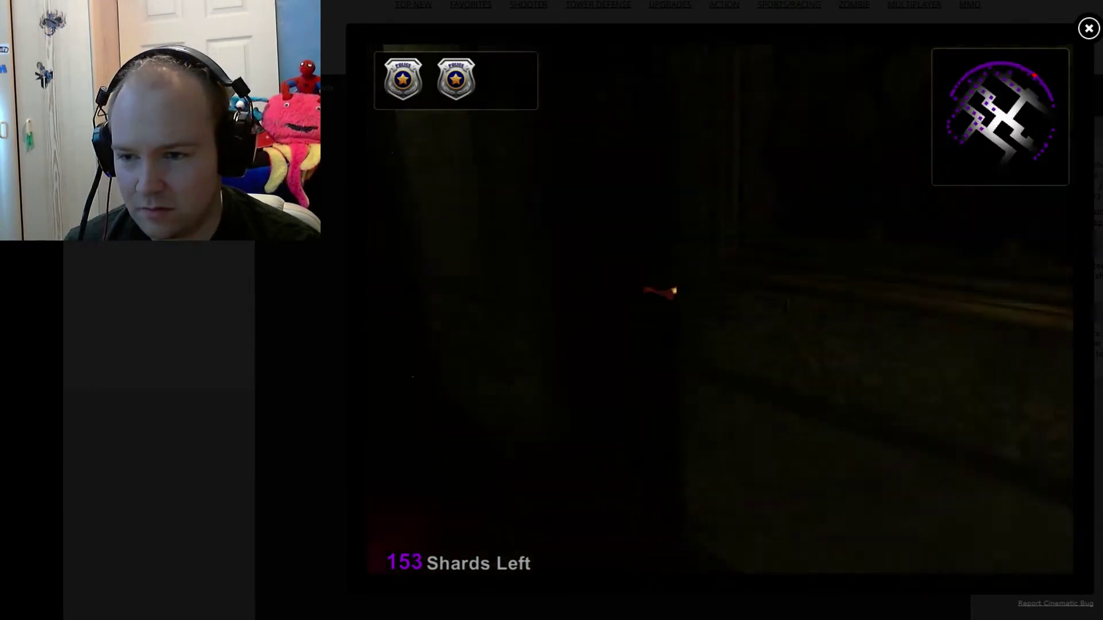
pyautogui.press('w')
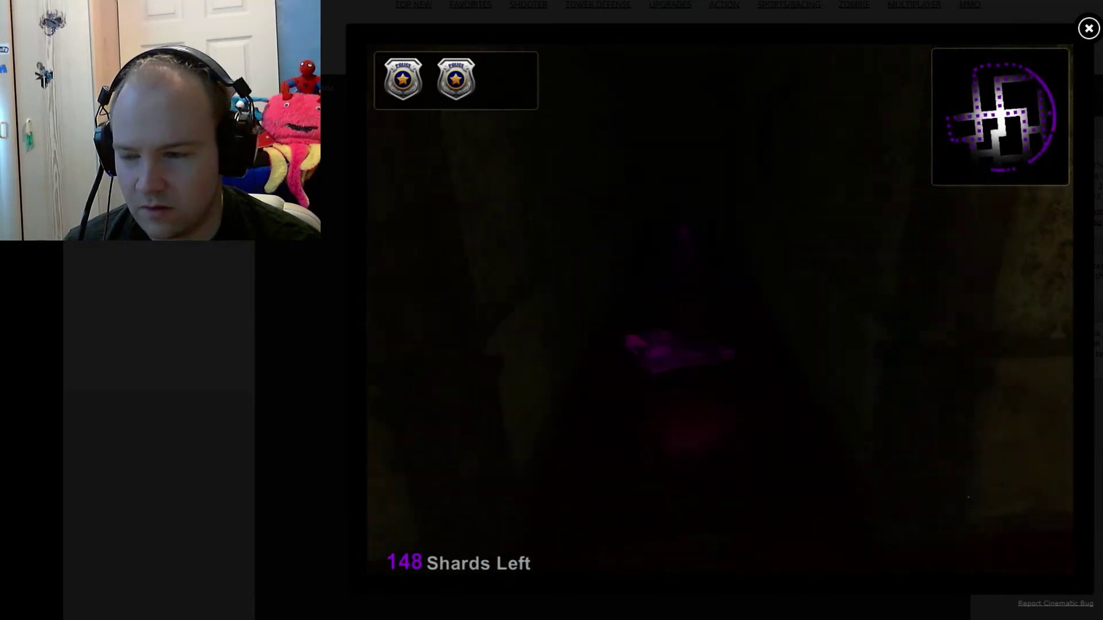
pyautogui.press('w')
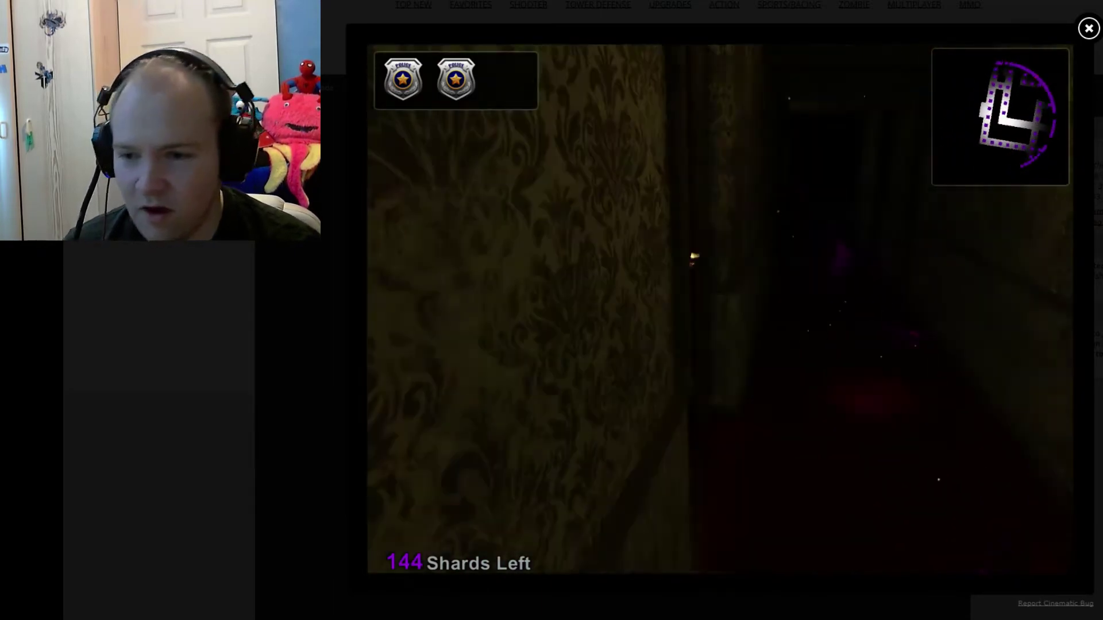
pyautogui.press('w')
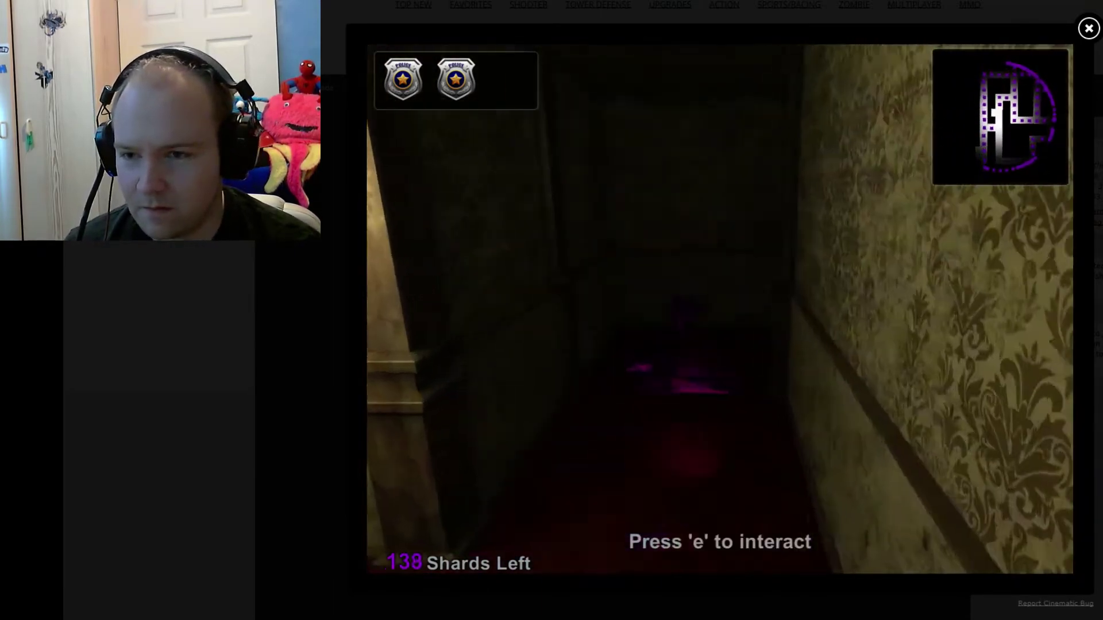
pyautogui.press('w')
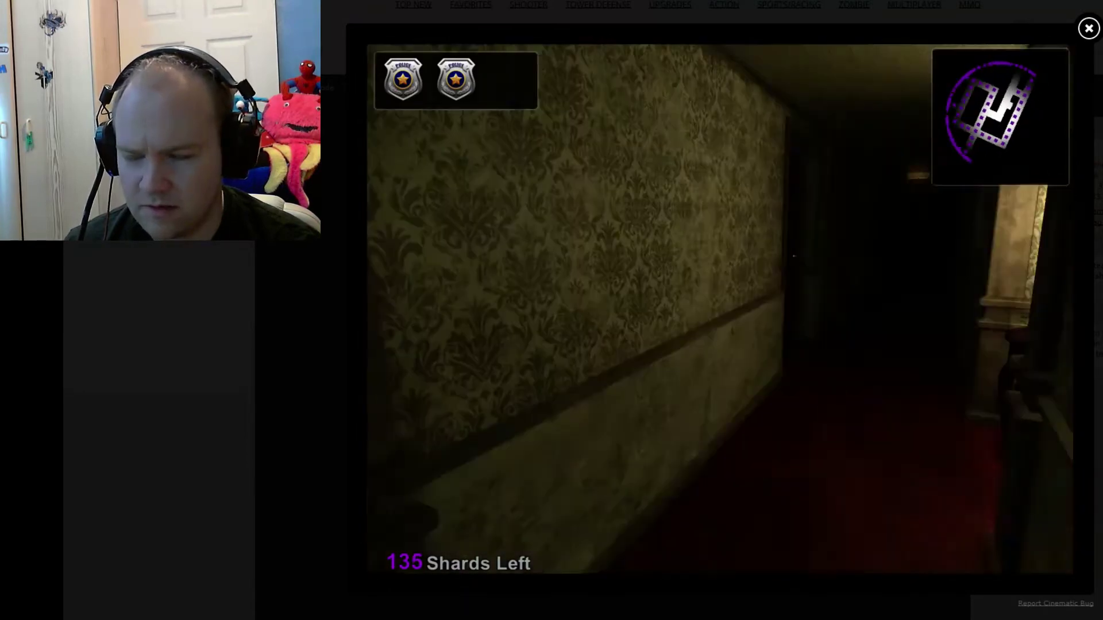
pyautogui.press('w')
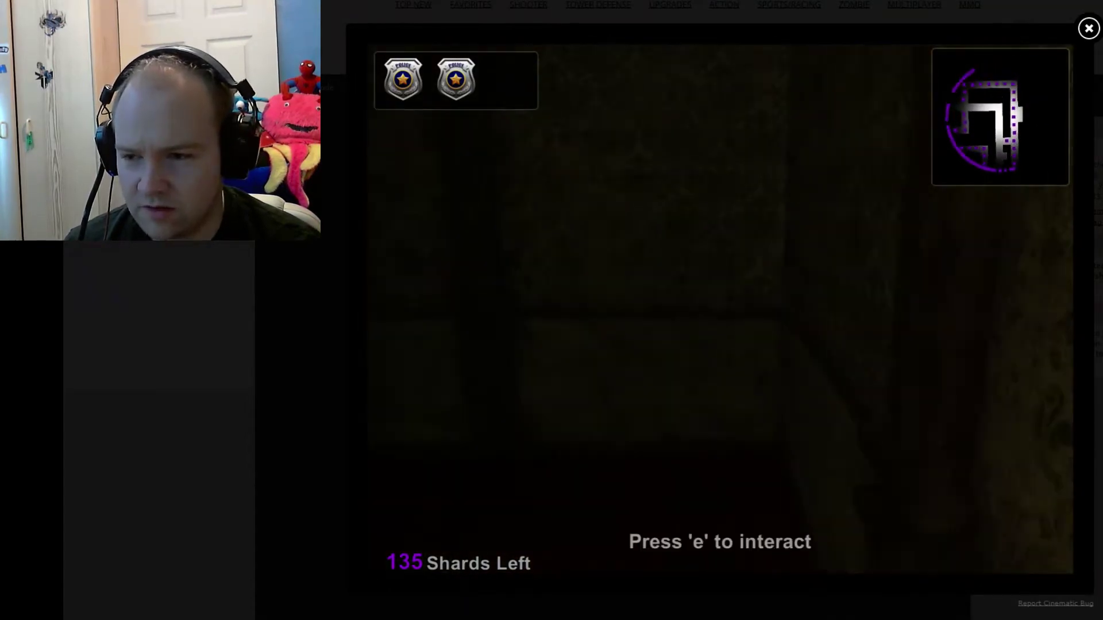
pyautogui.press('w')
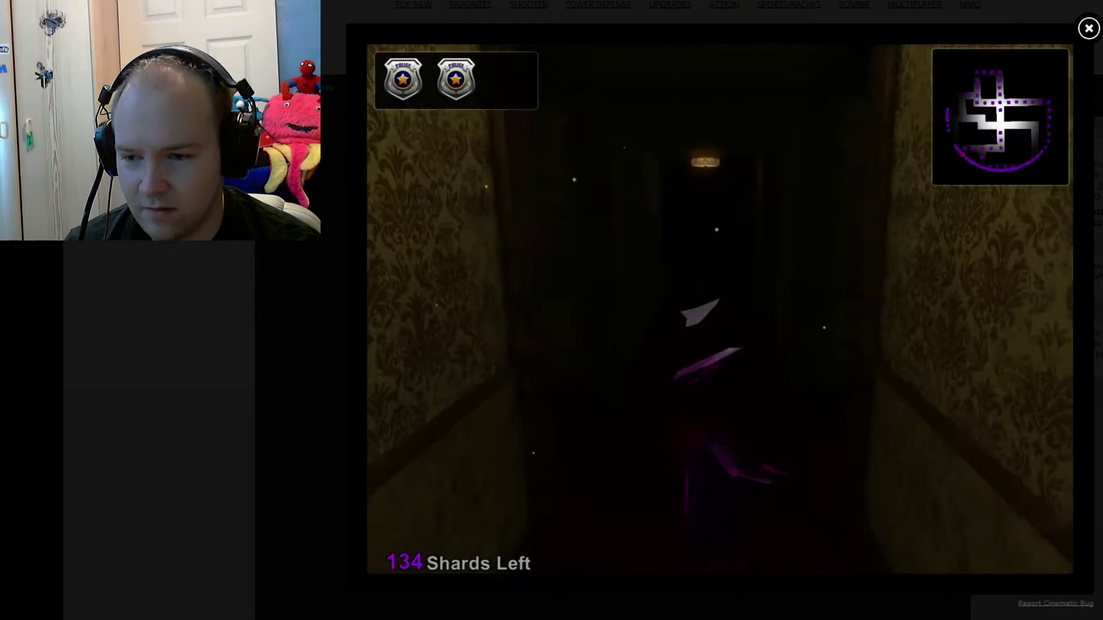
pyautogui.press('w')
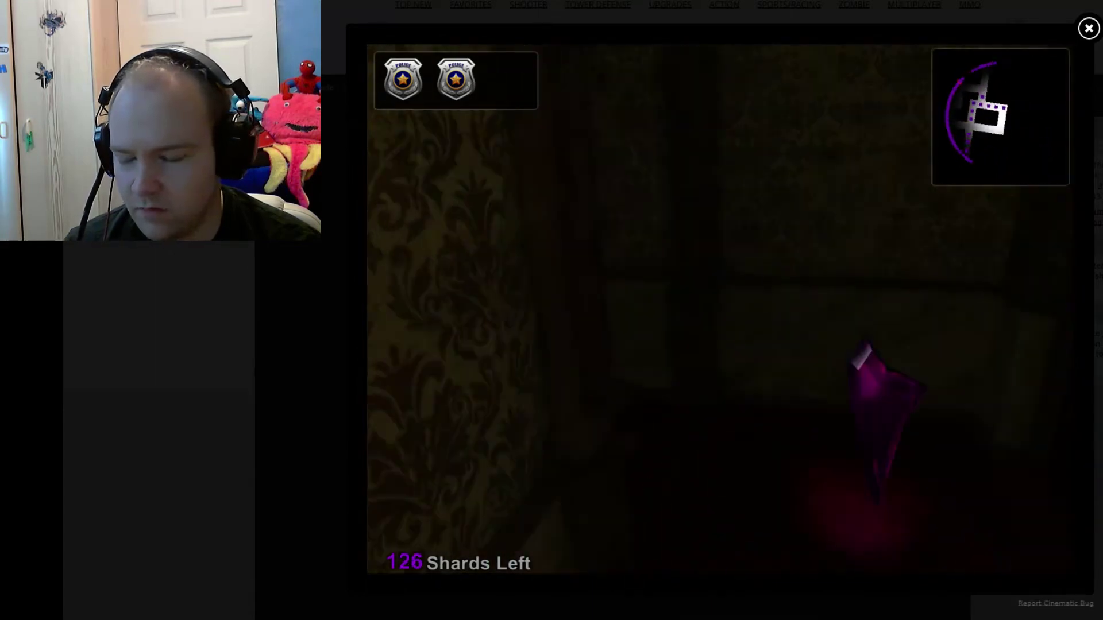
pyautogui.press('w')
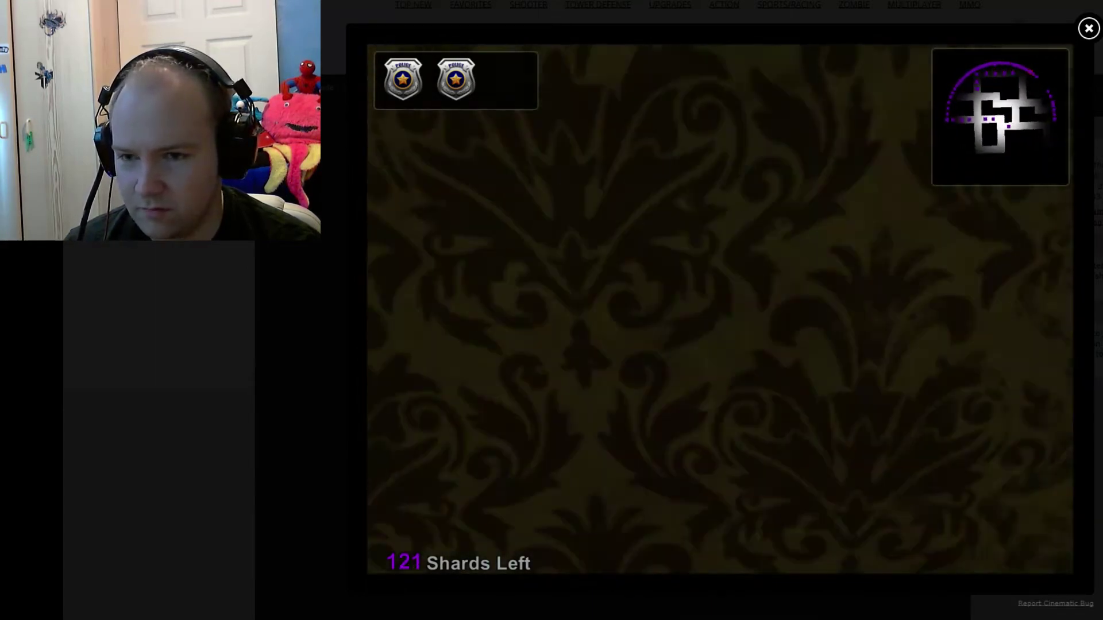
pyautogui.press('w')
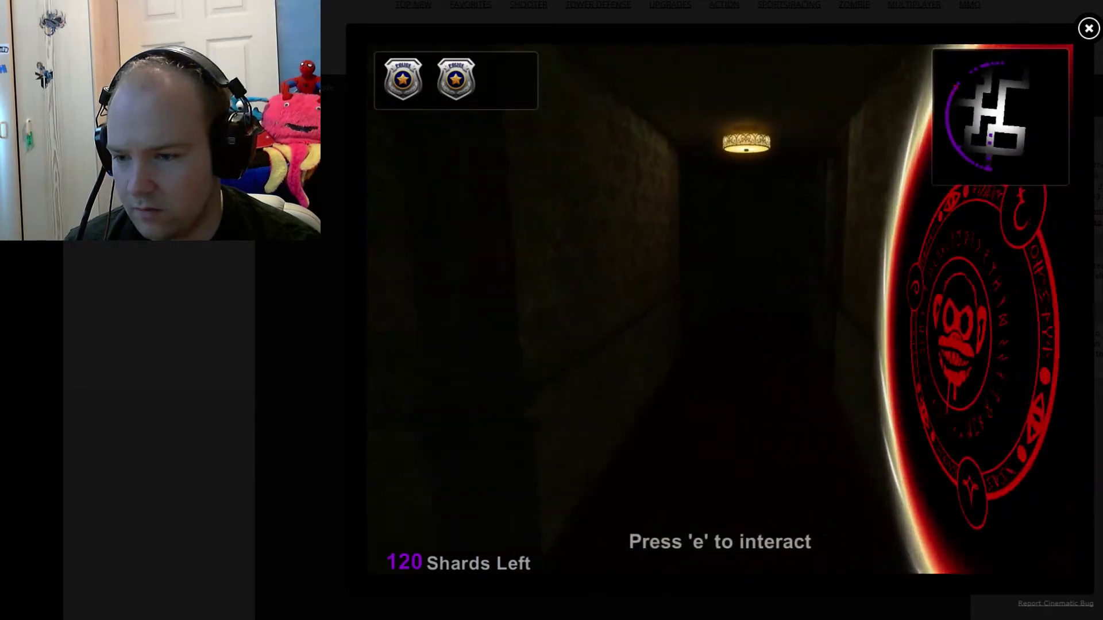
pyautogui.press('w')
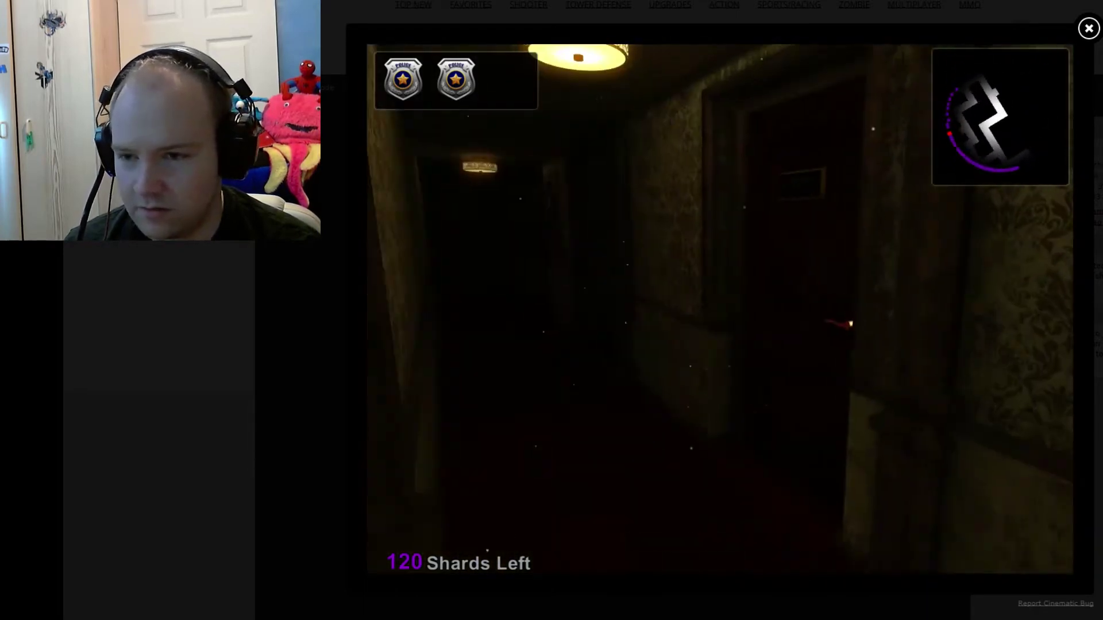
# Collect shards in the dark room and the next wallpapered hallways
pyautogui.press('w')
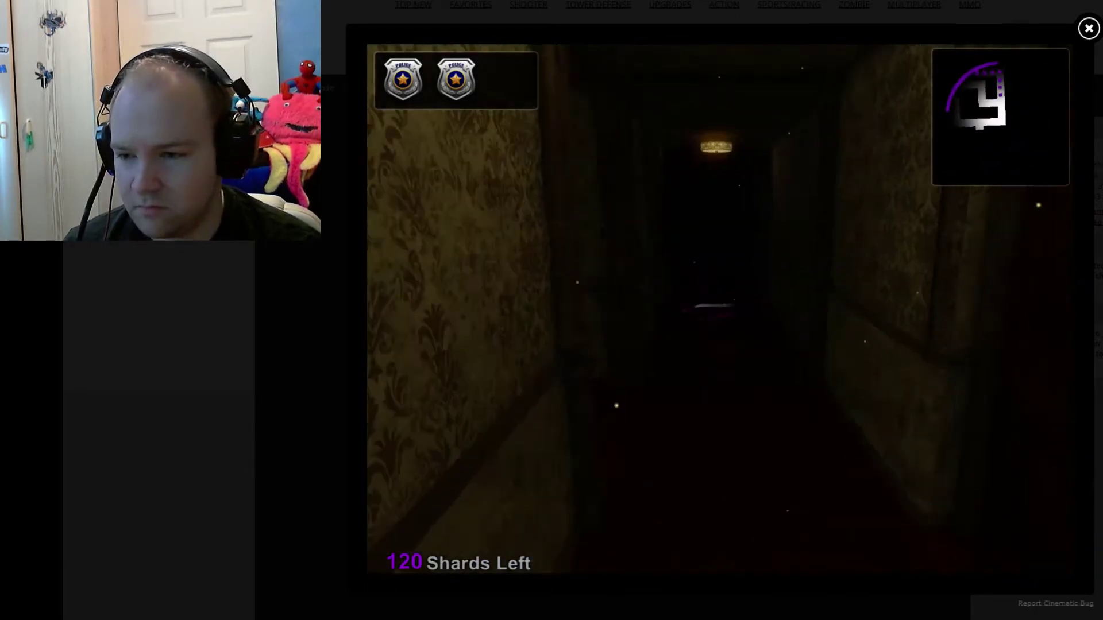
pyautogui.press('w')
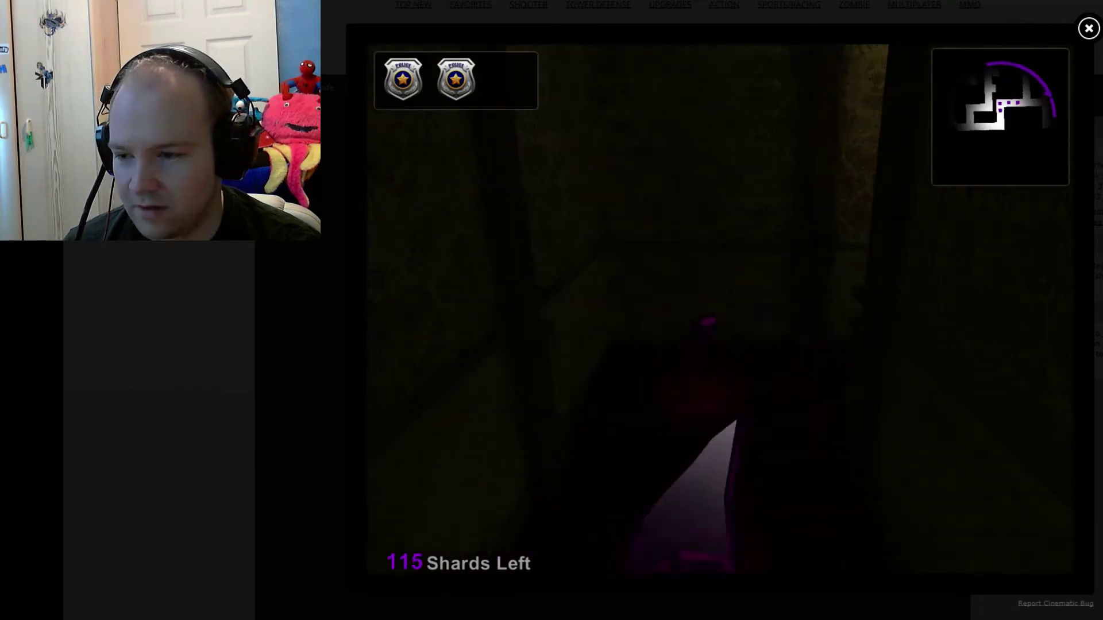
pyautogui.press('w')
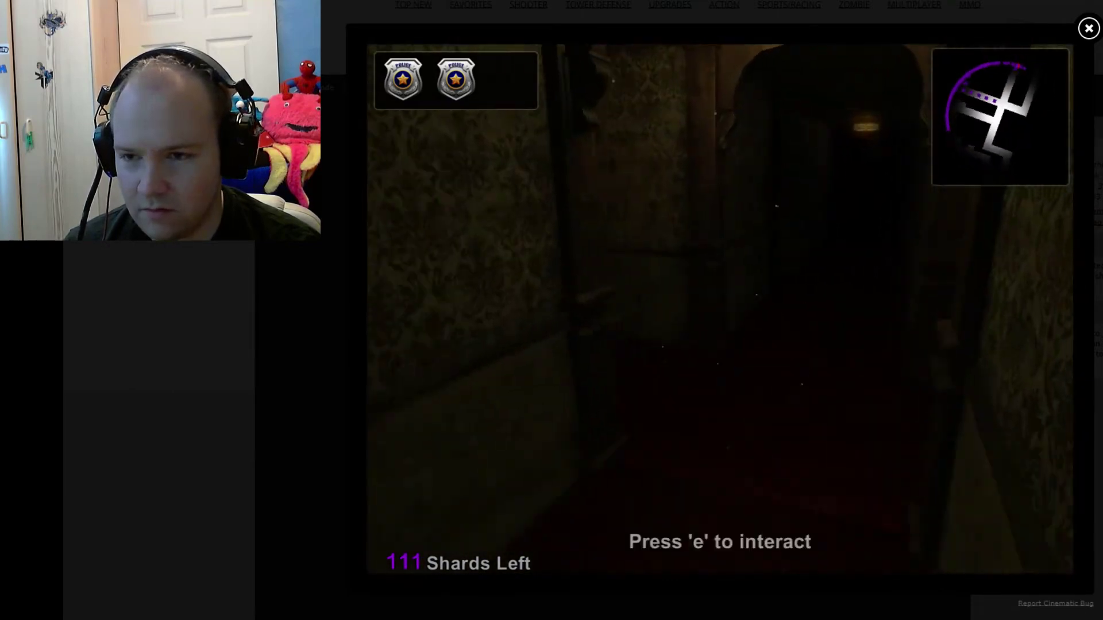
pyautogui.press('w')
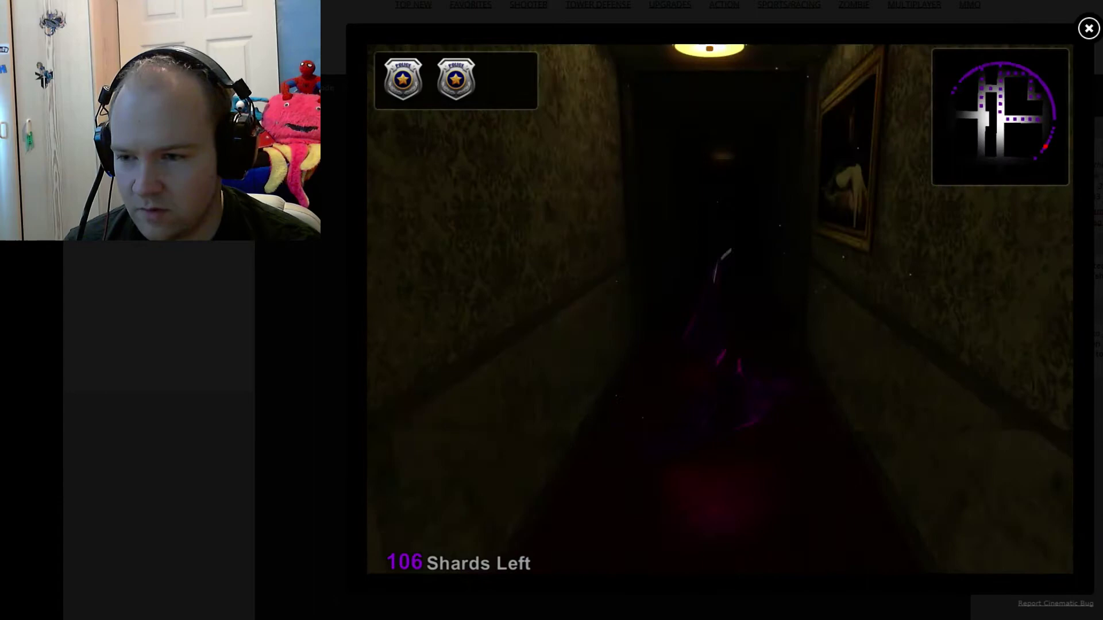
pyautogui.press('w')
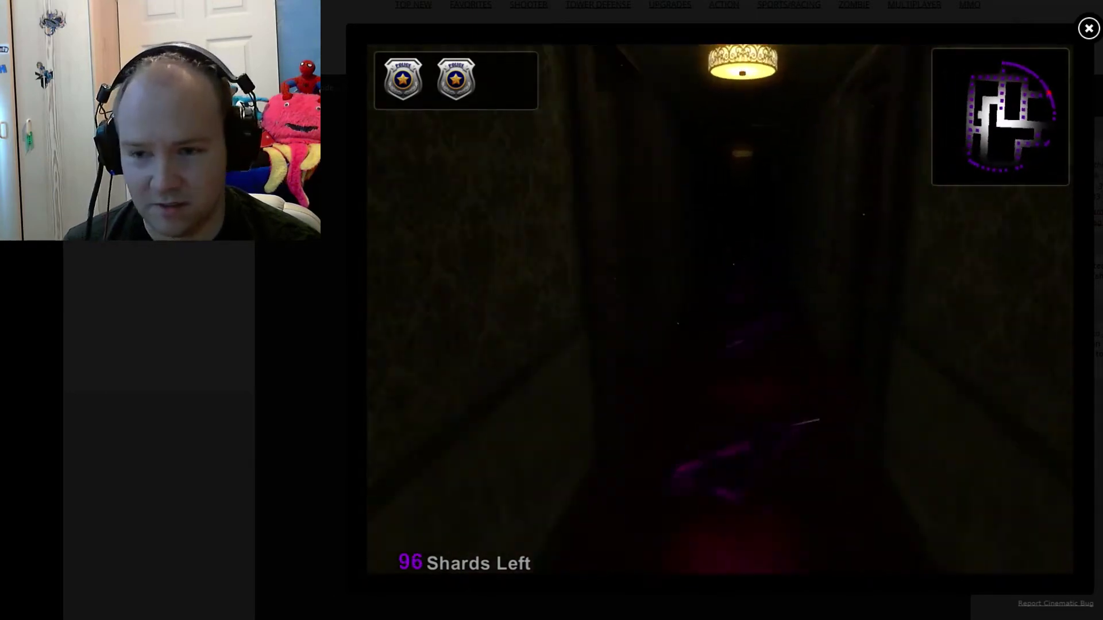
pyautogui.press('w')
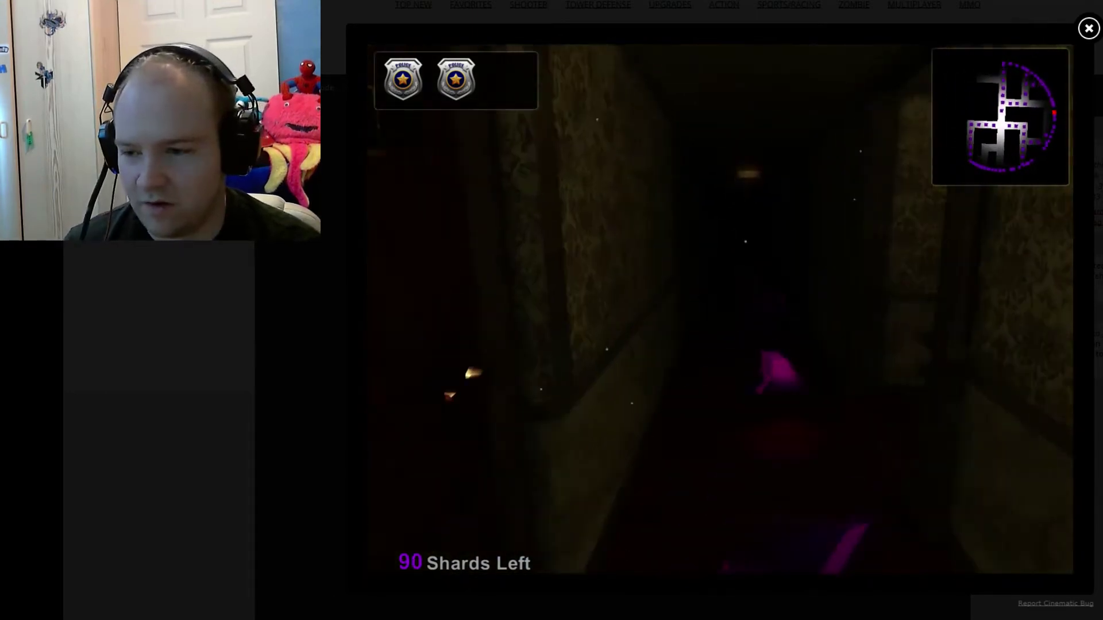
pyautogui.press('w')
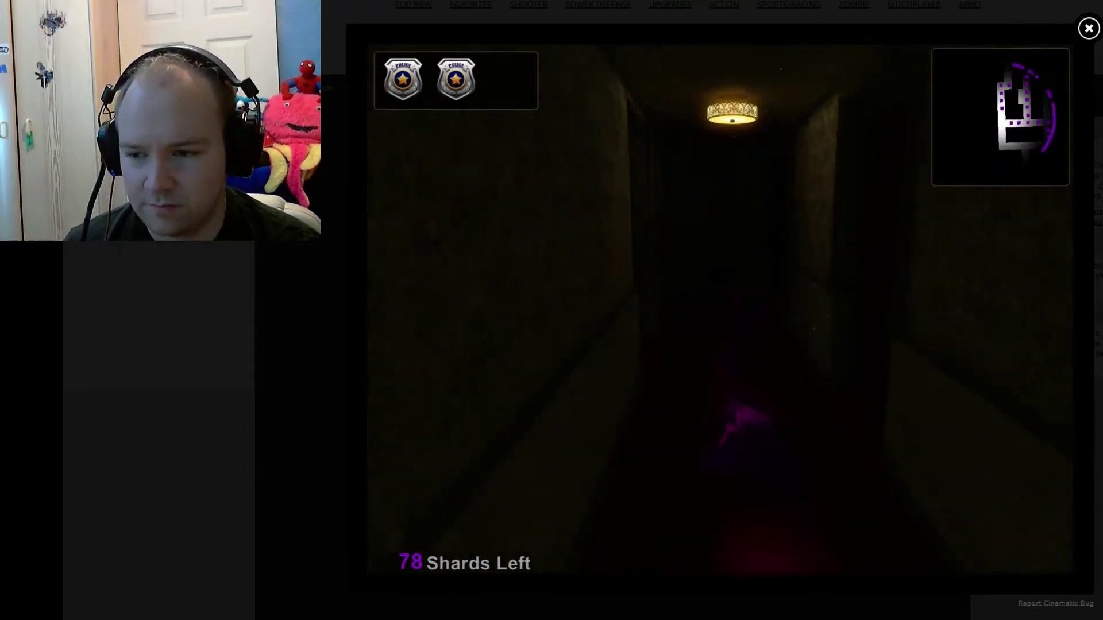
pyautogui.press('w')
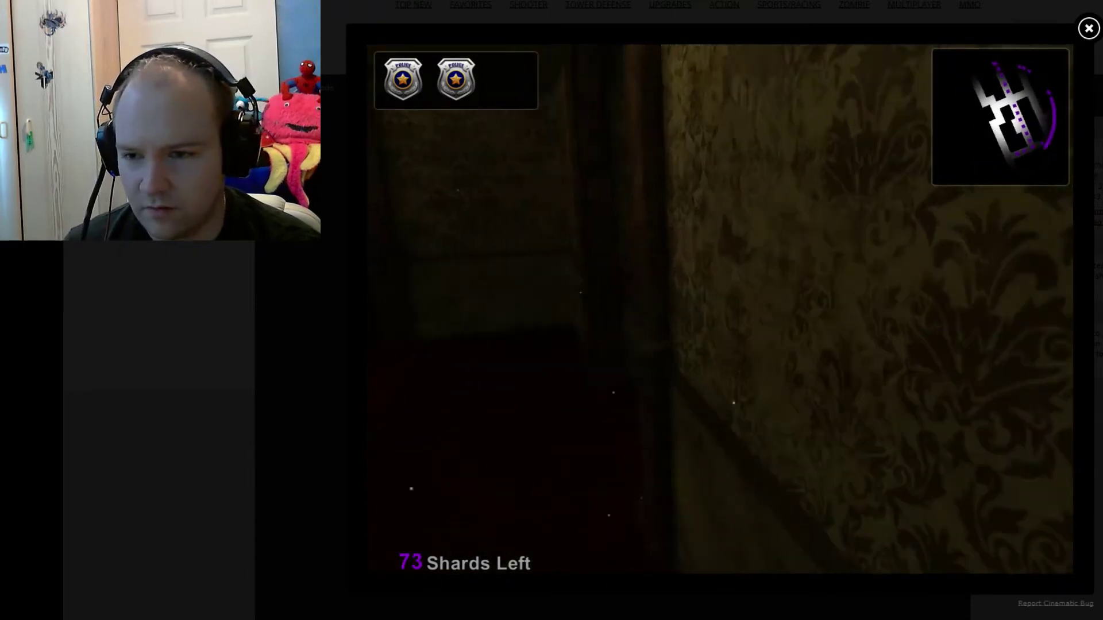
pyautogui.press('w')
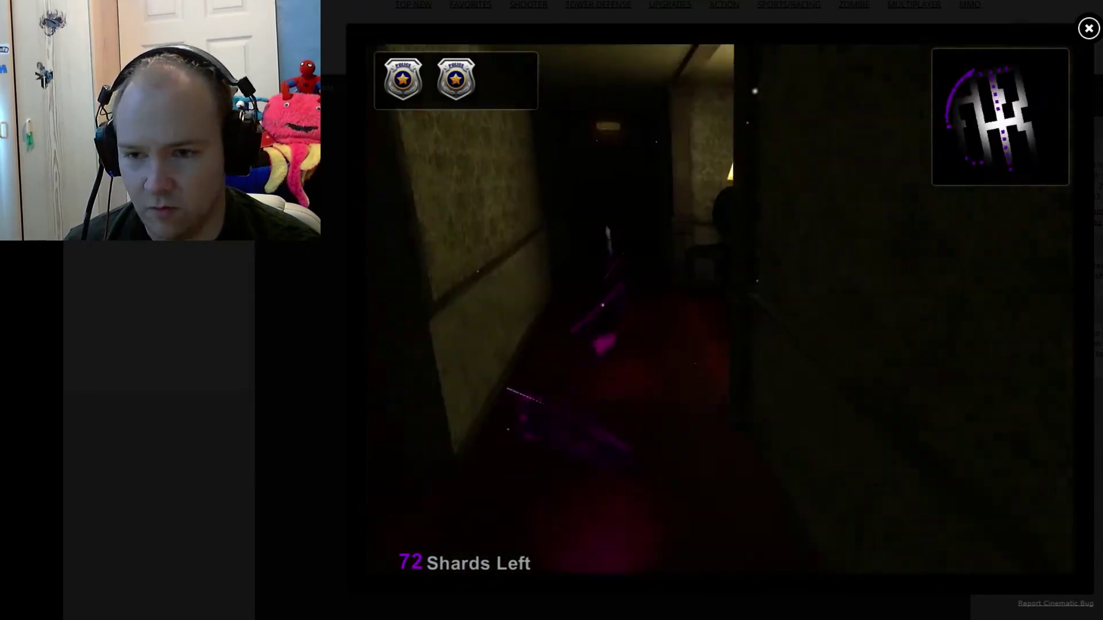
pyautogui.press('w')
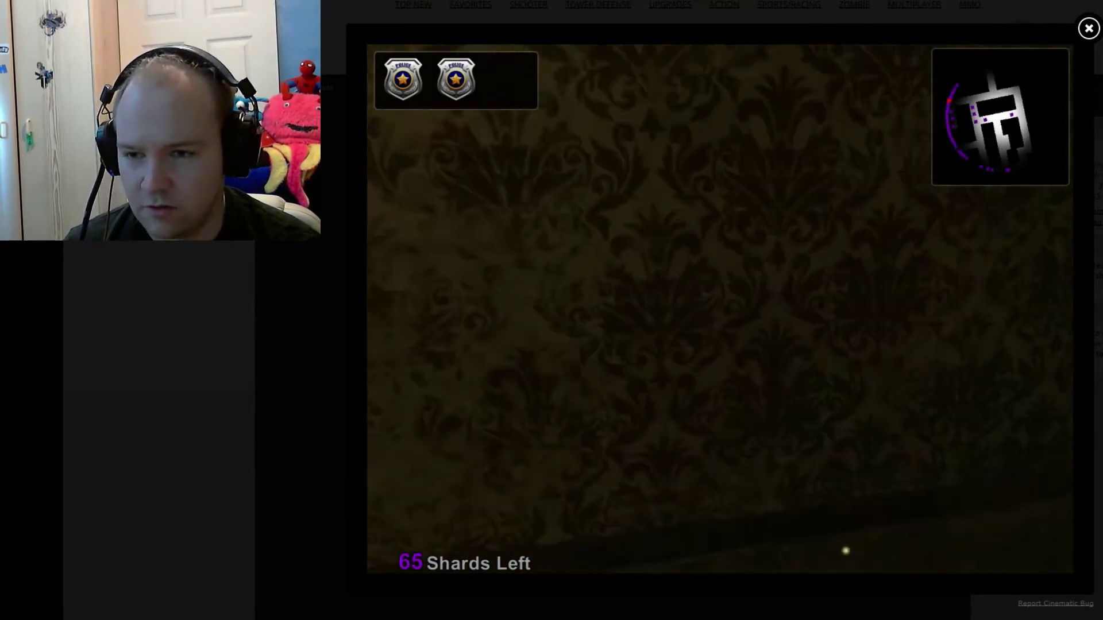
pyautogui.press('w')
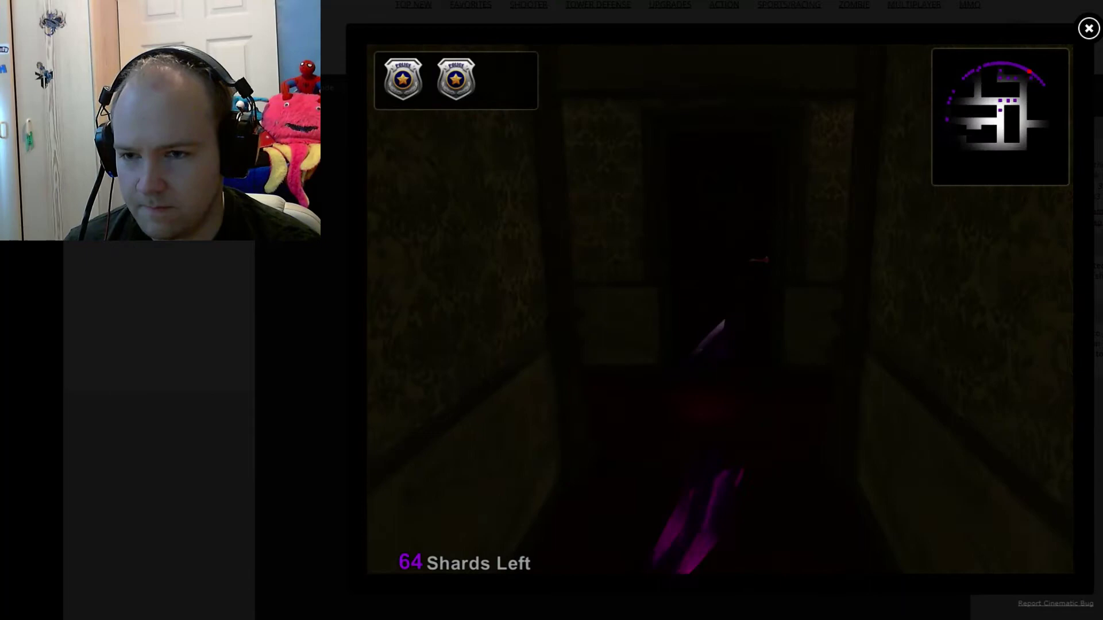
pyautogui.press('w')
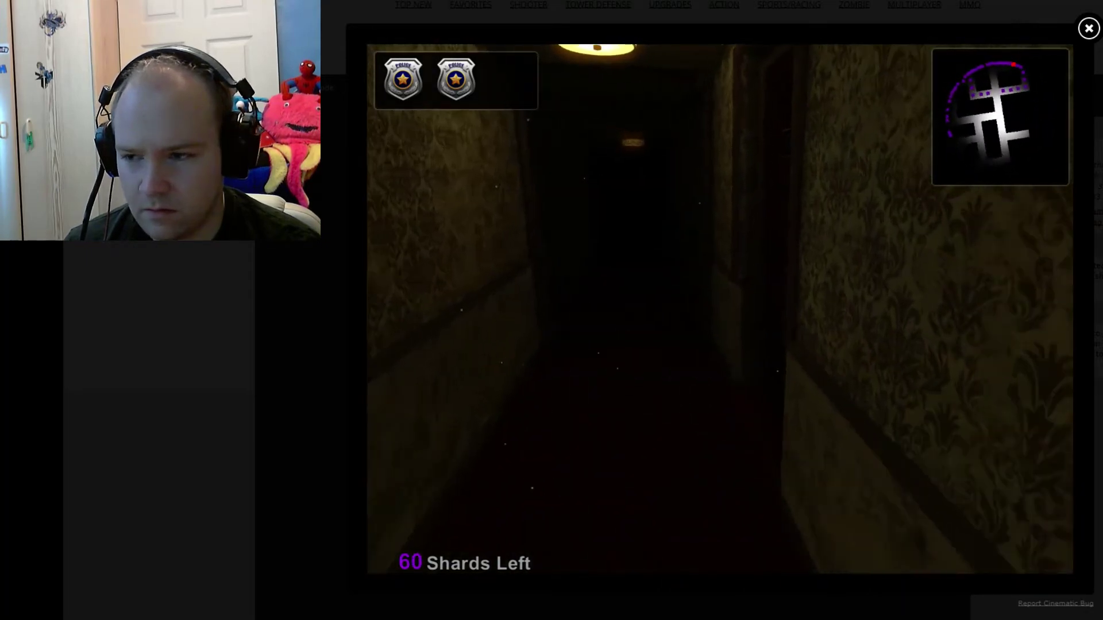
pyautogui.press('w')
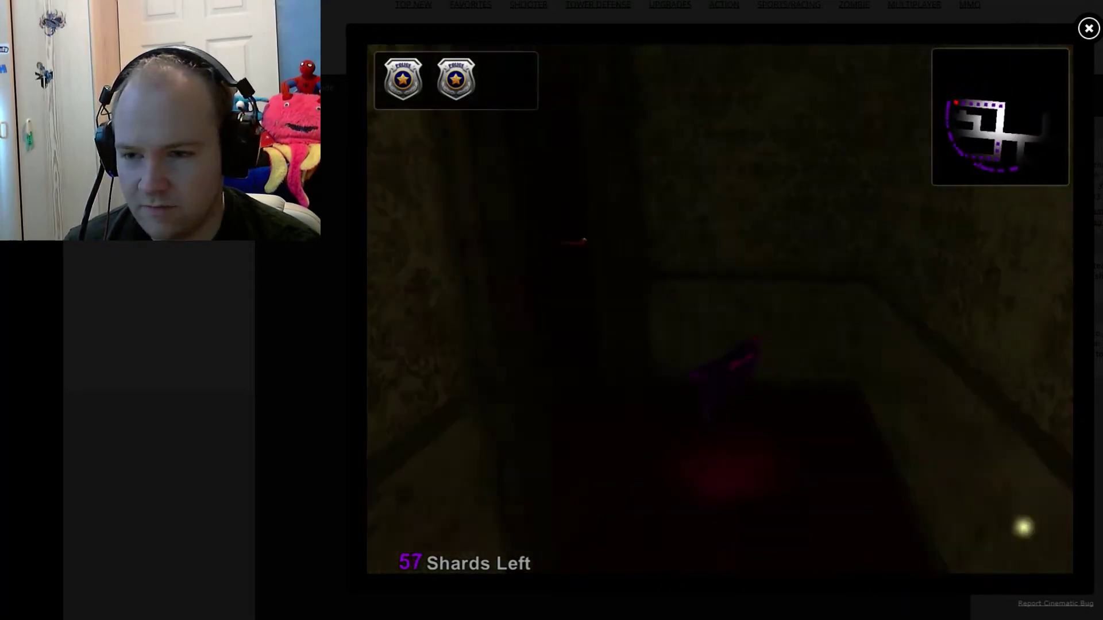
pyautogui.press('w')
pyautogui.press('w')
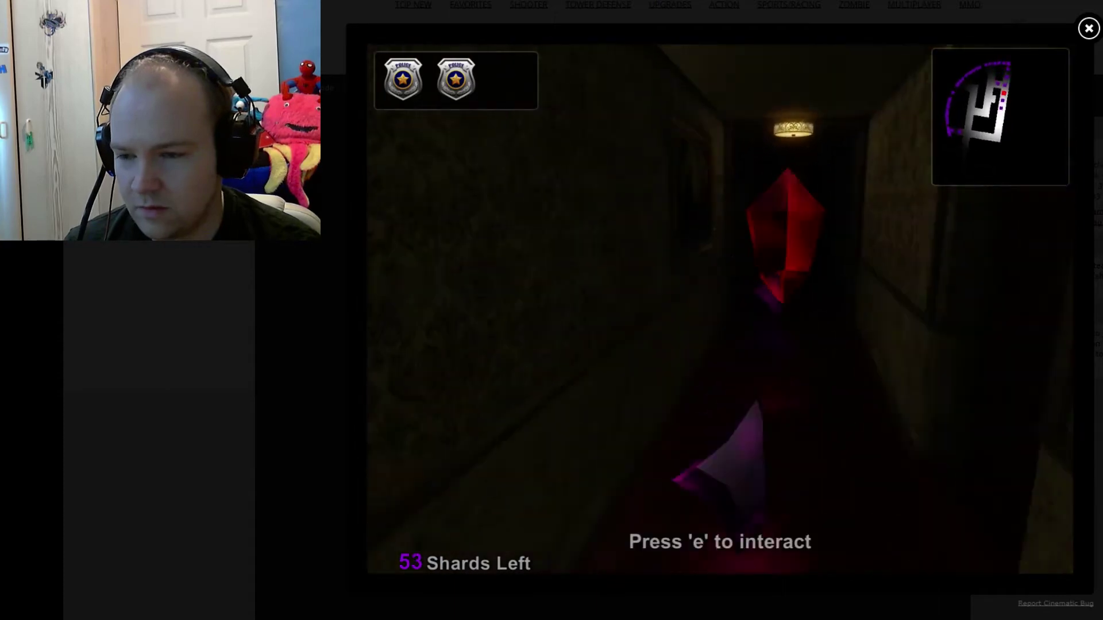
# Grab the red bonus shard, then pick up the purple shard and nearby ones
pyautogui.press('e')
pyautogui.press('w')
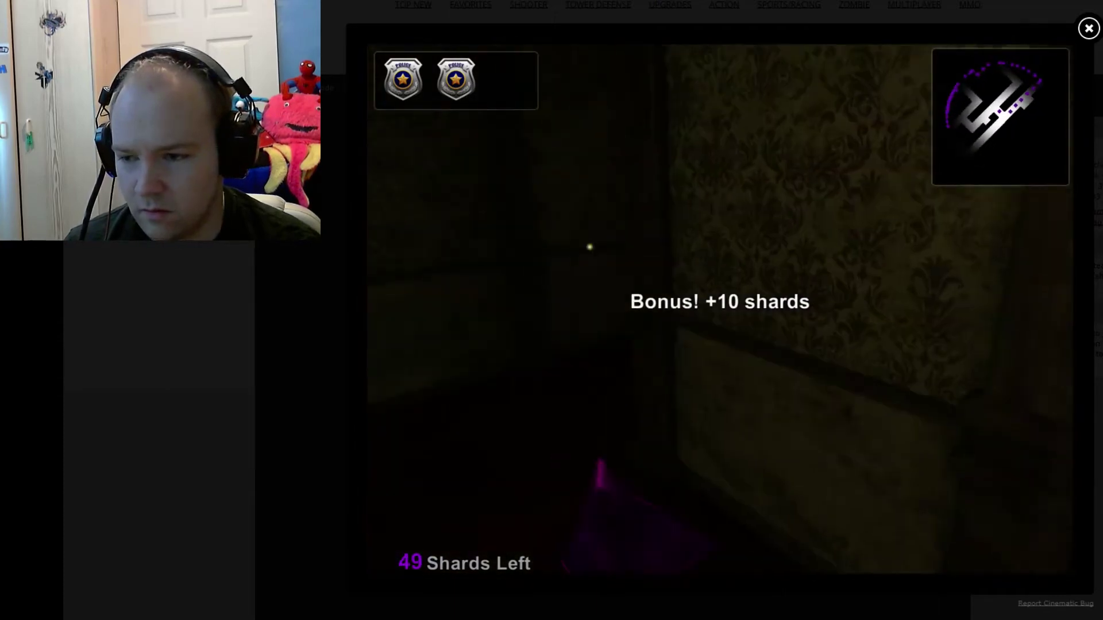
pyautogui.press('w')
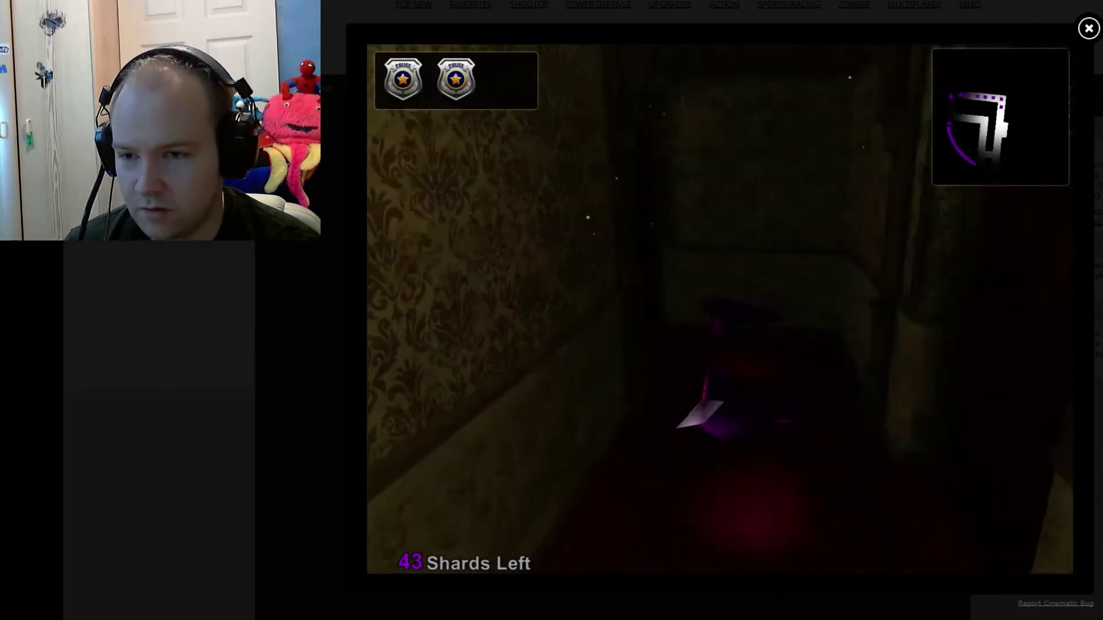
pyautogui.press('w')
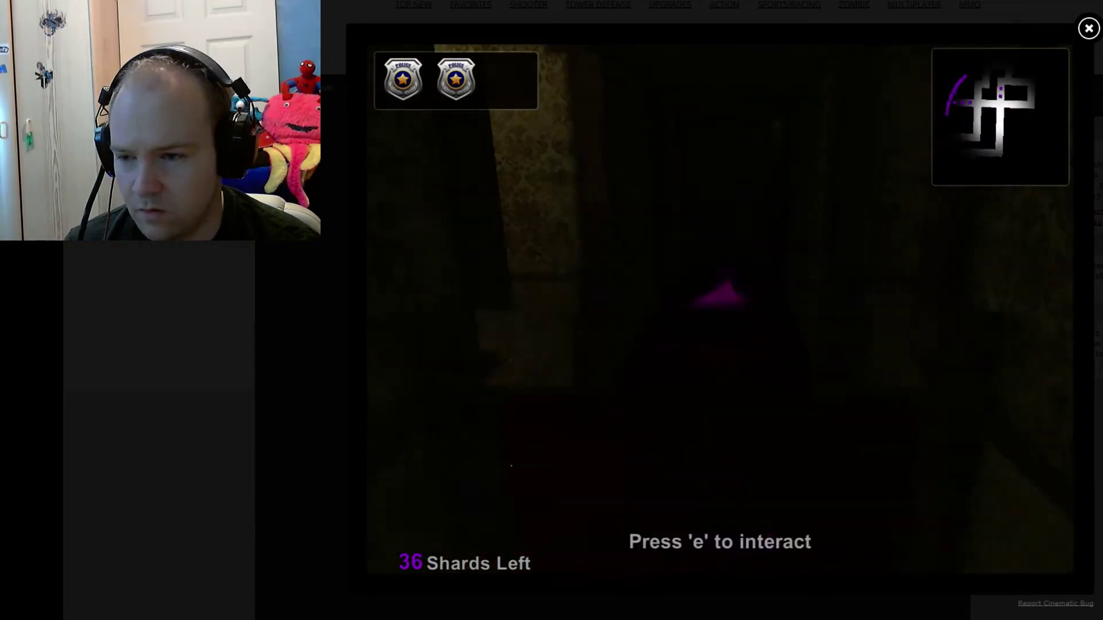
pyautogui.press('w')
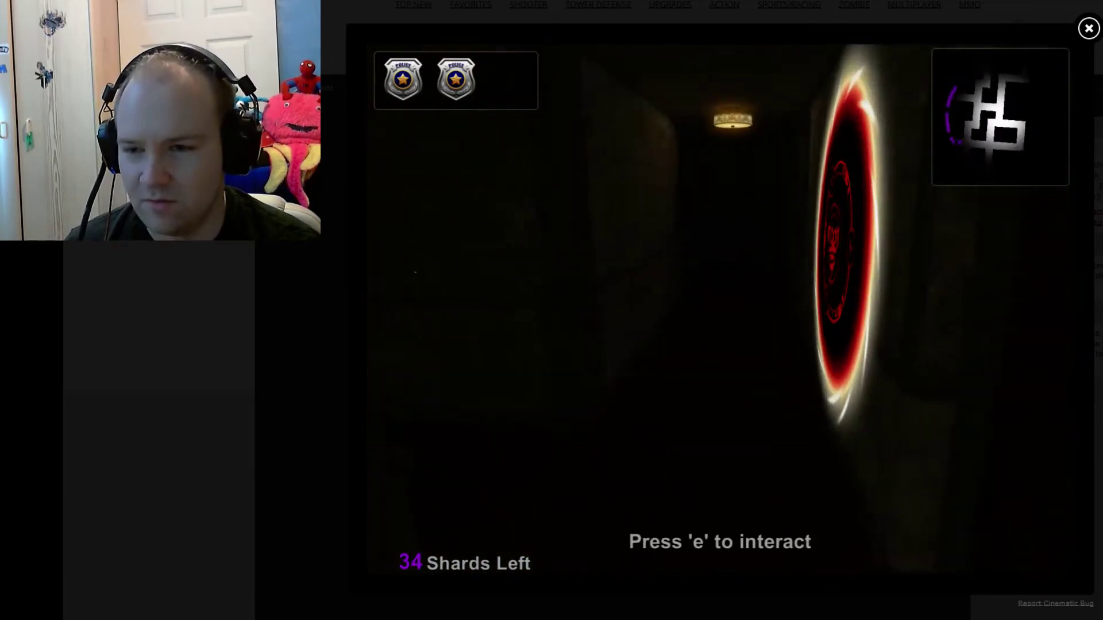
pyautogui.press('w')
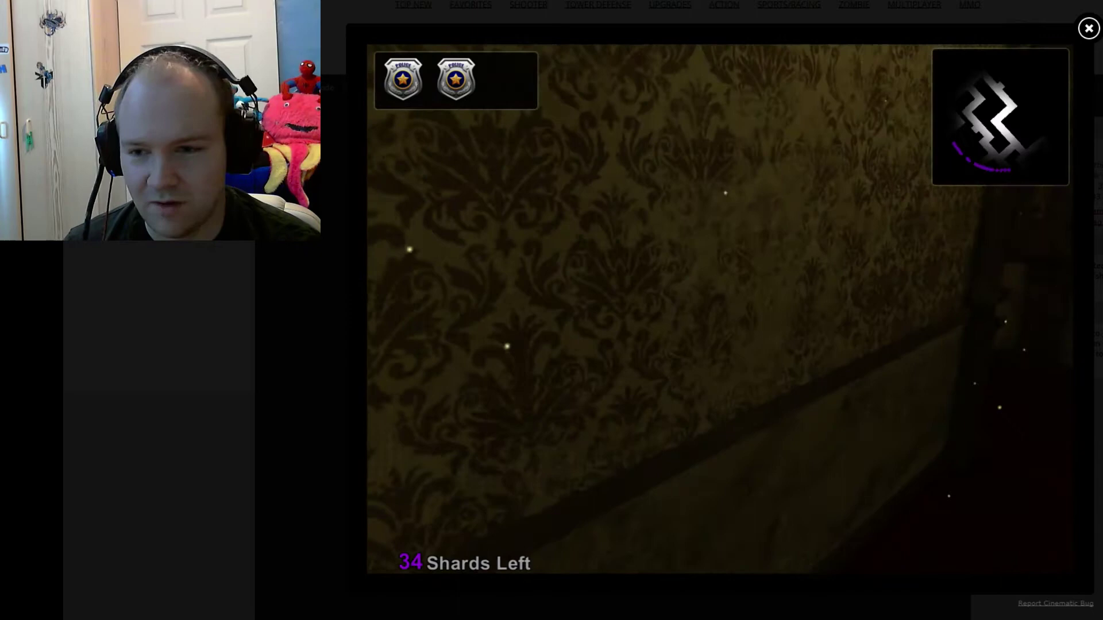
pyautogui.press('w')
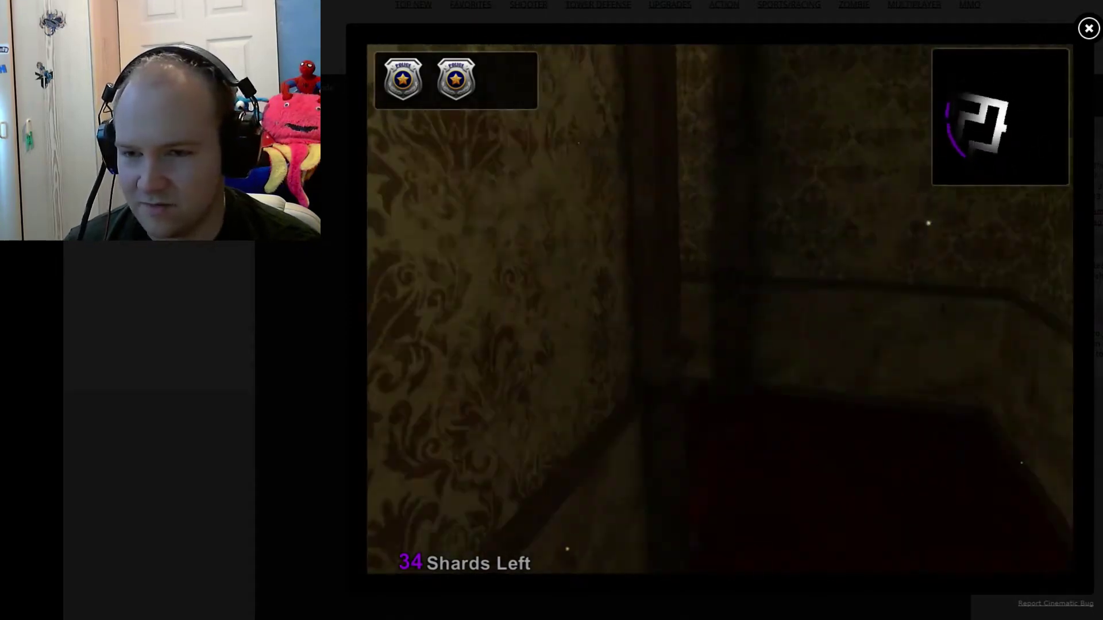
pyautogui.press('w')
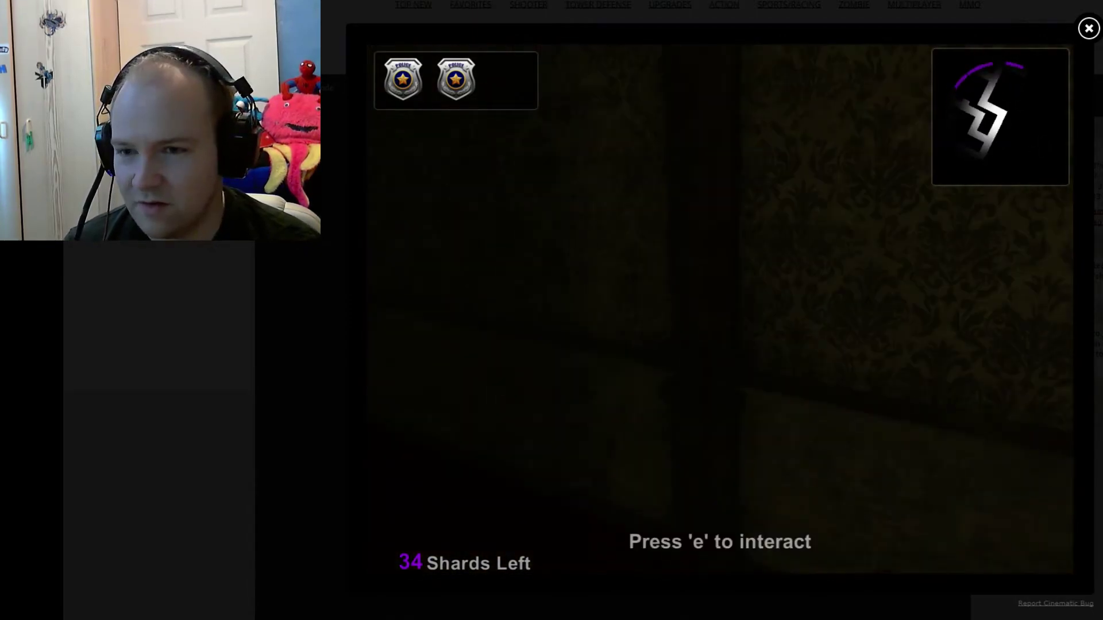
pyautogui.press('w')
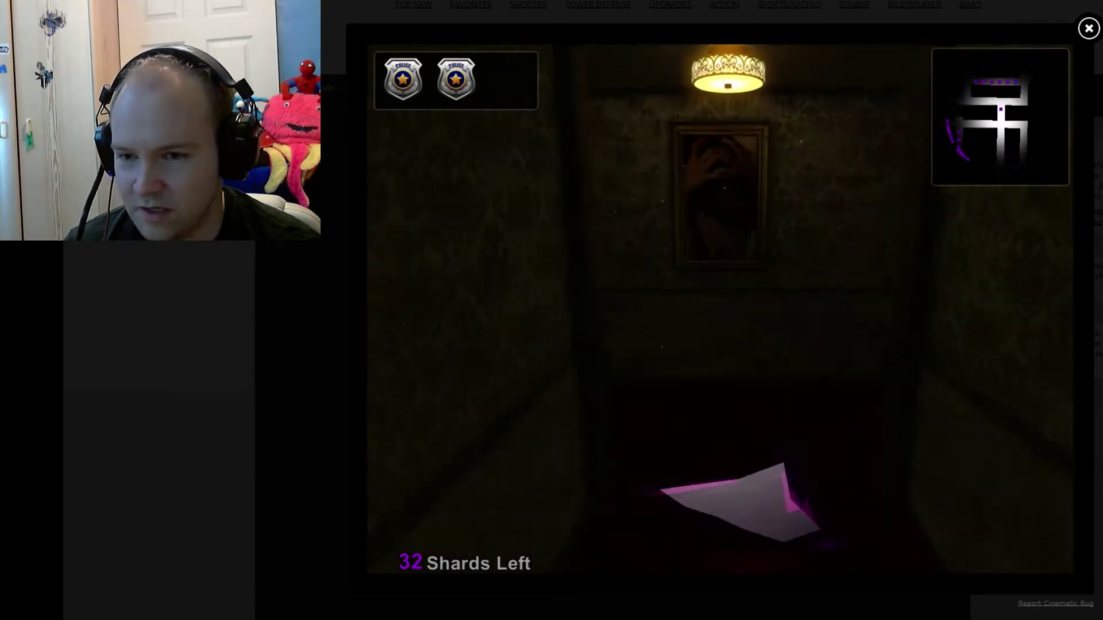
pyautogui.press('w')
pyautogui.press('w')
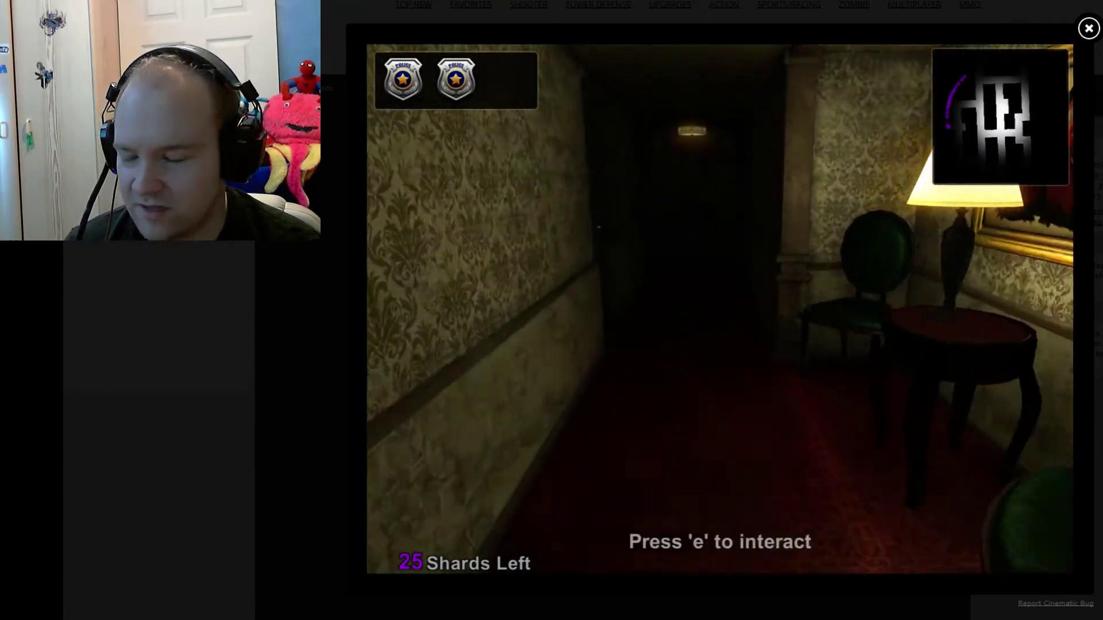
# Finish the last hallways, then advance from the C-rank results to the thank-you screen
pyautogui.press('w')
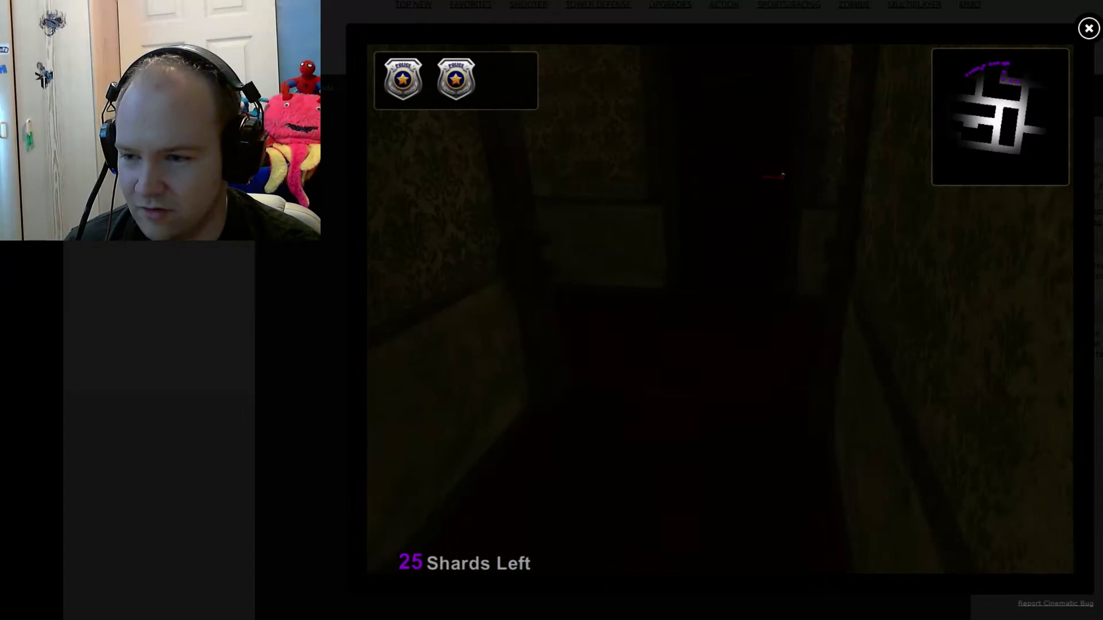
pyautogui.press('w')
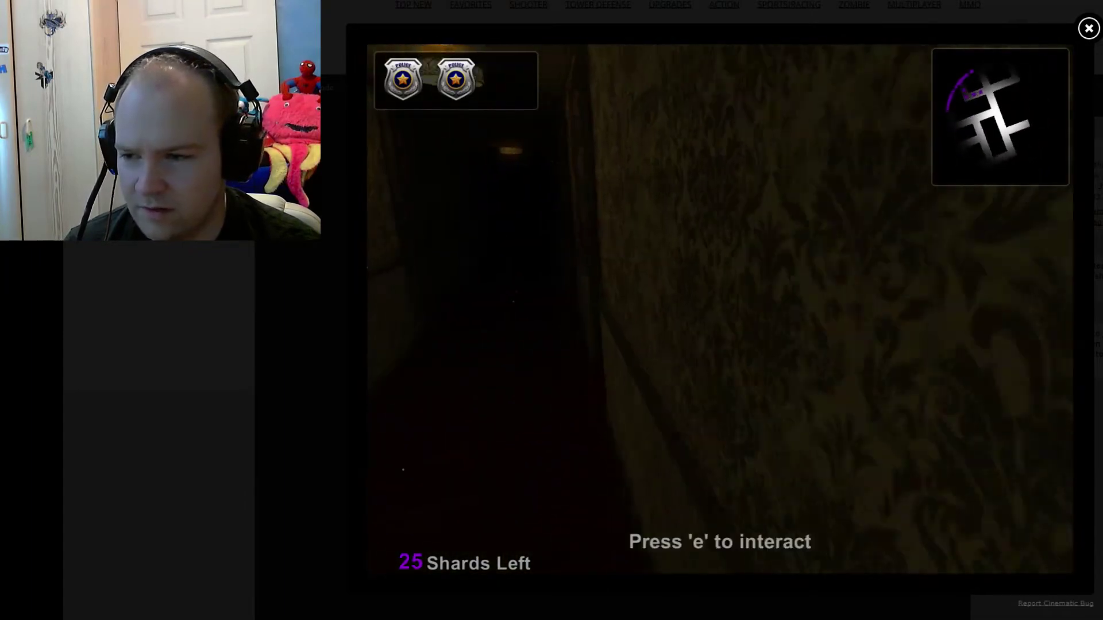
pyautogui.press('w')
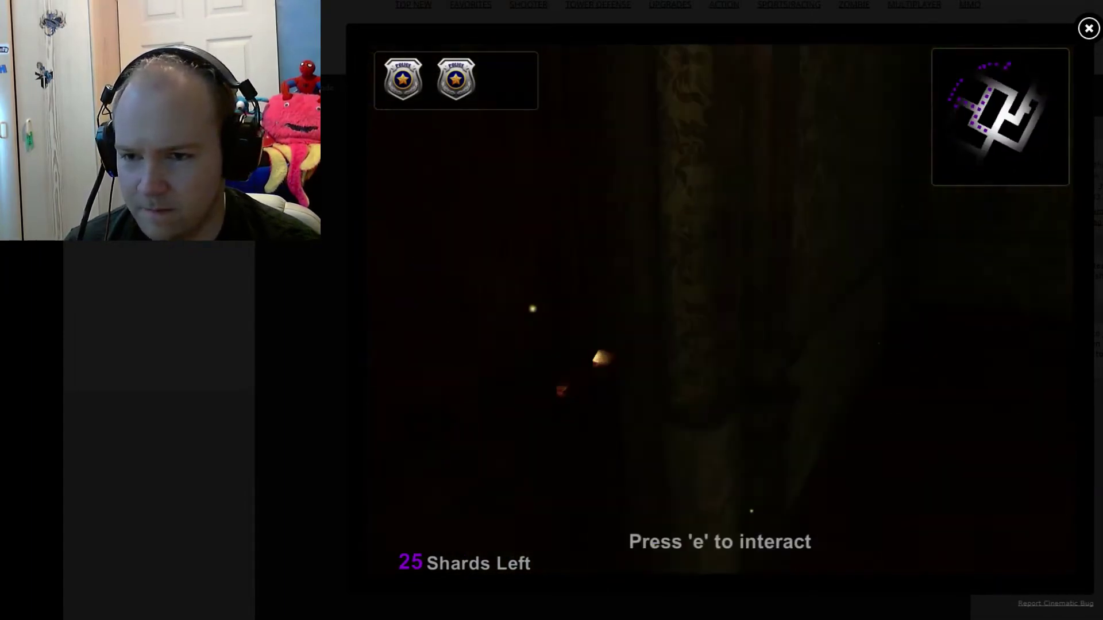
pyautogui.press('w')
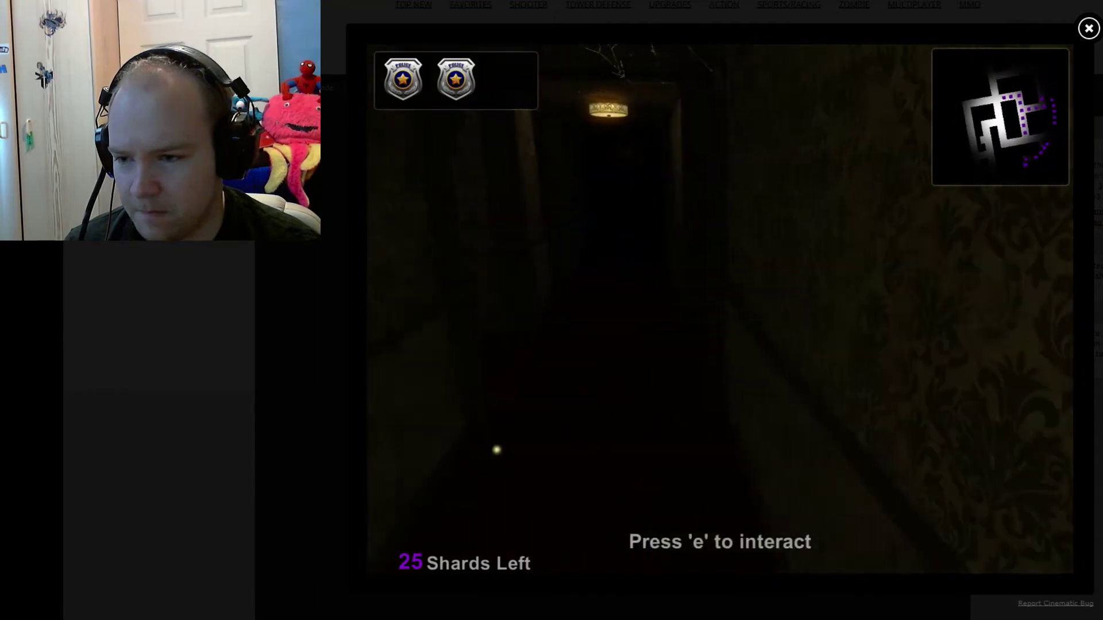
pyautogui.press('w')
pyautogui.press('w')
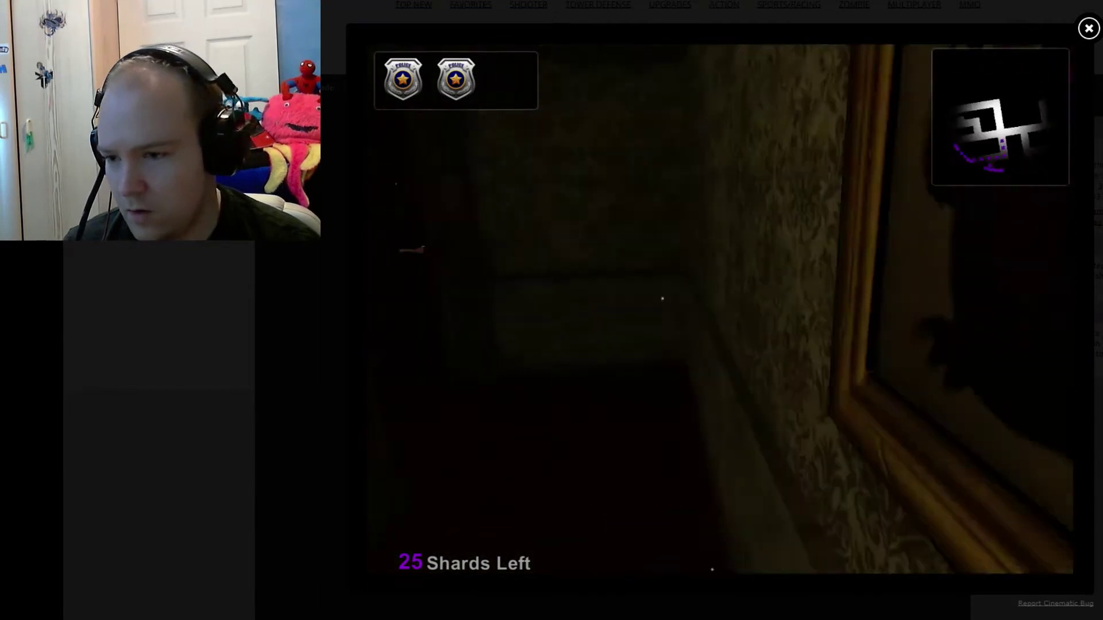
pyautogui.press('w')
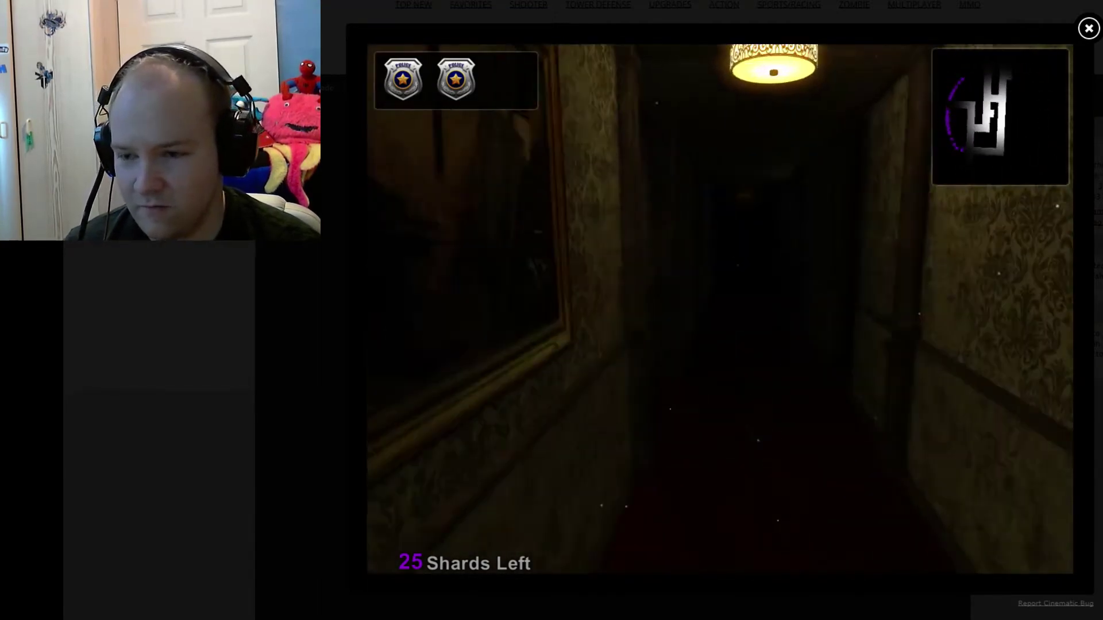
pyautogui.press('w')
pyautogui.press('w')
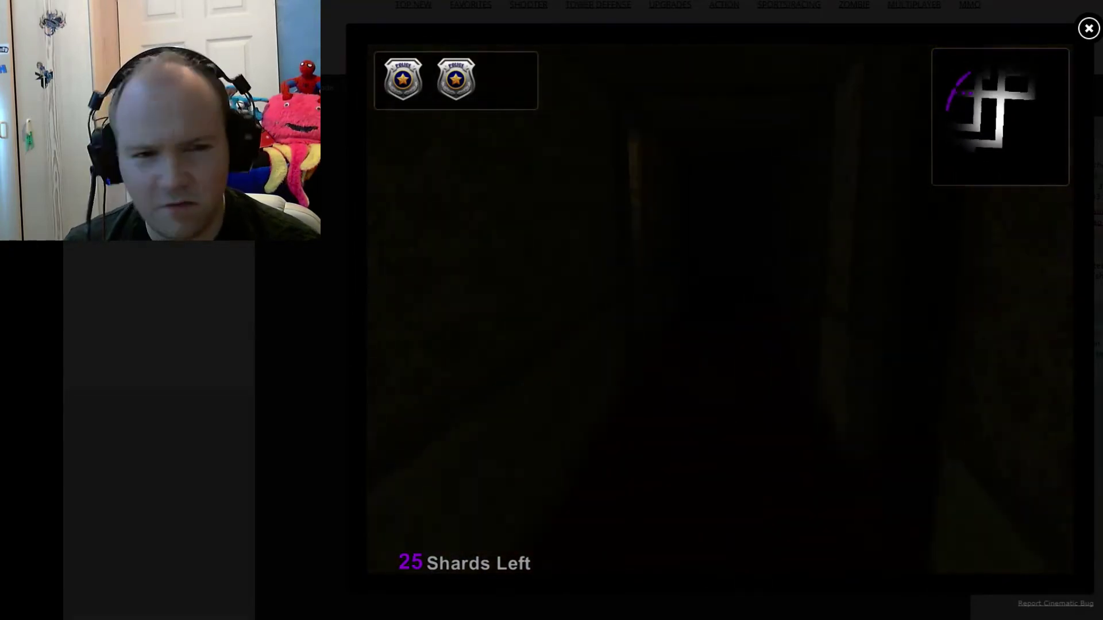
pyautogui.press('w')
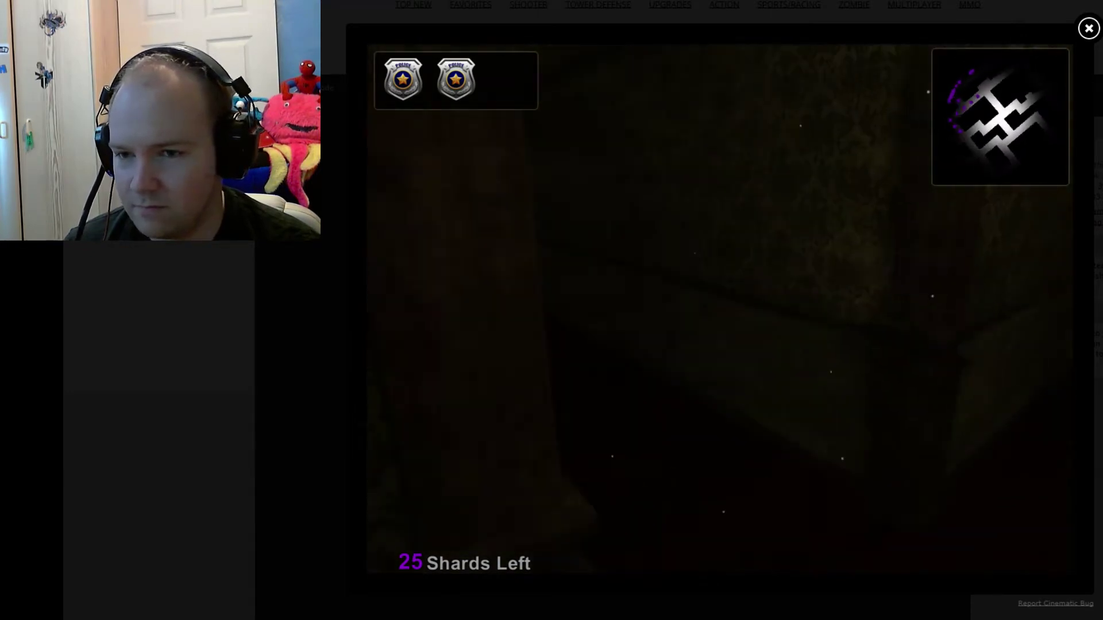
pyautogui.press('w')
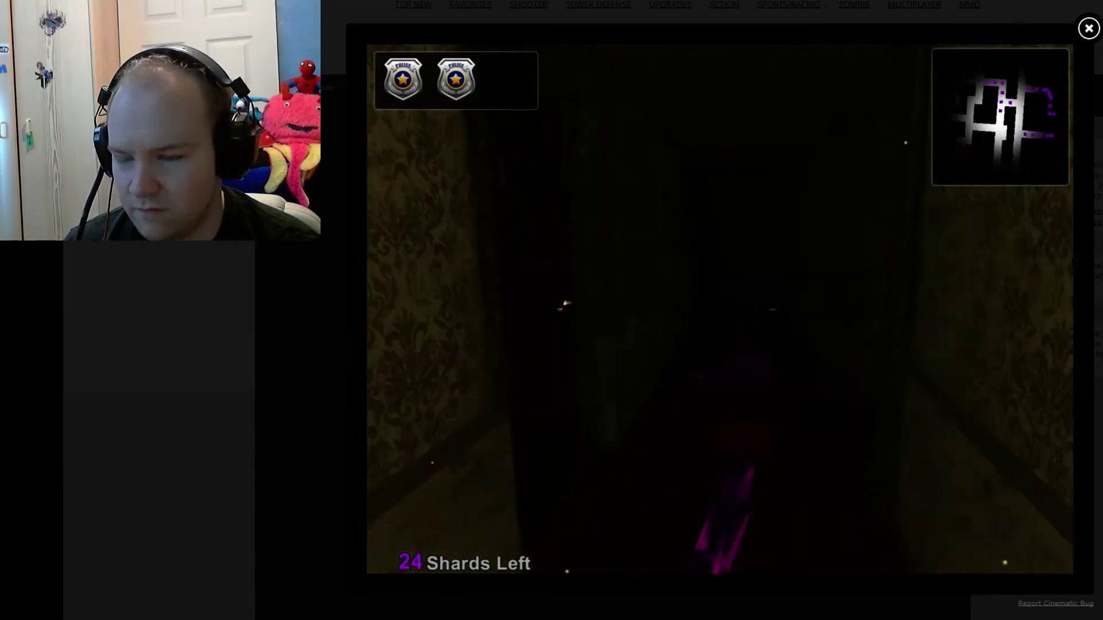
pyautogui.press('w')
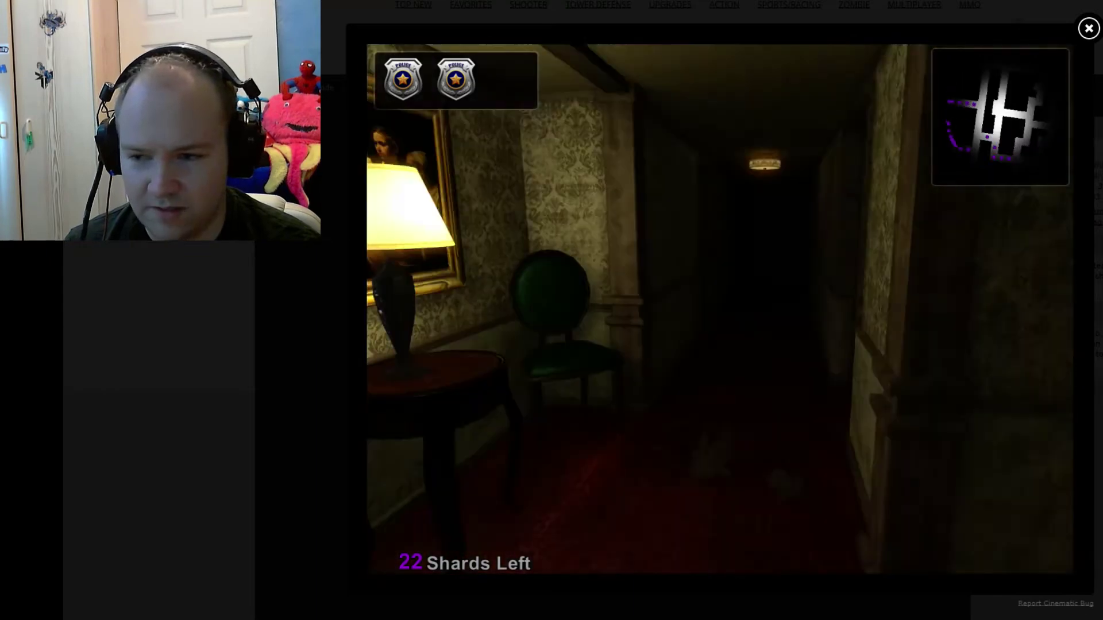
pyautogui.press('w')
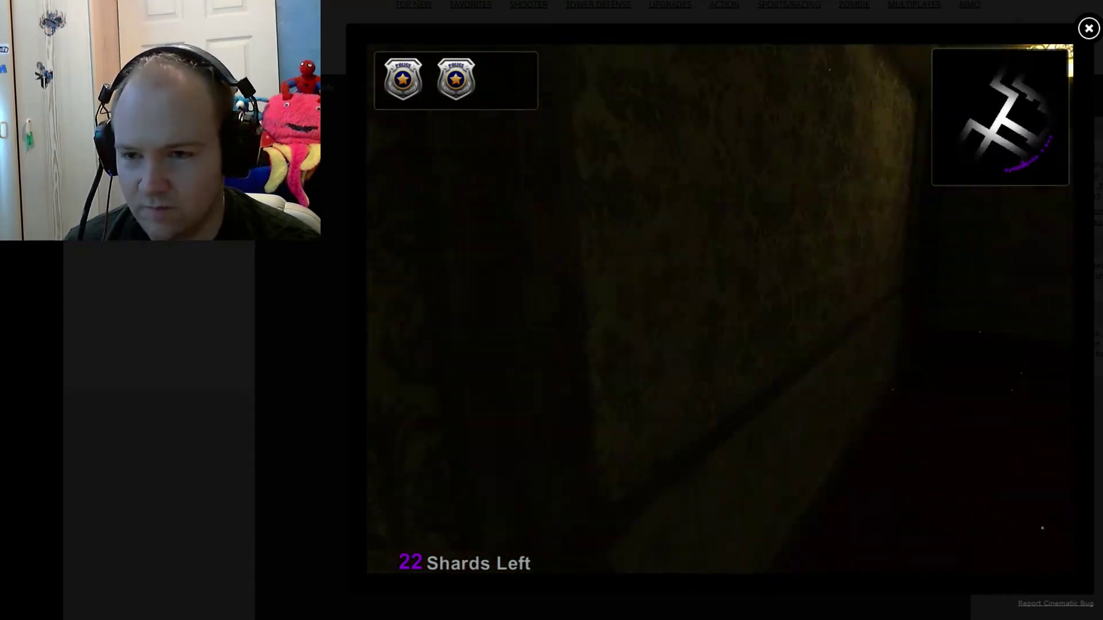
pyautogui.press('w')
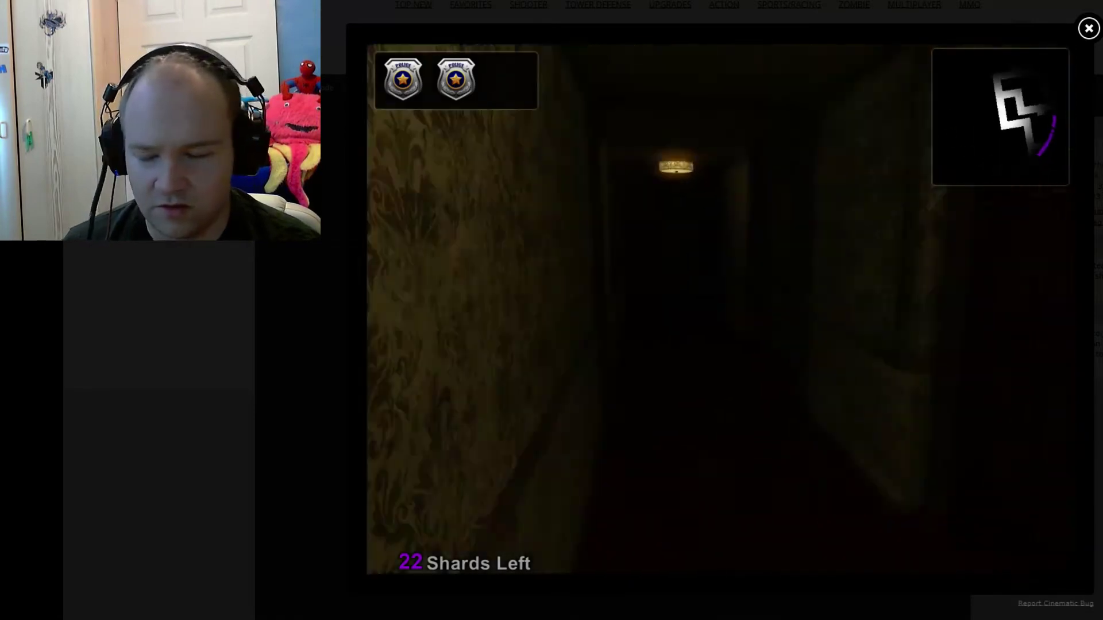
pyautogui.press('w')
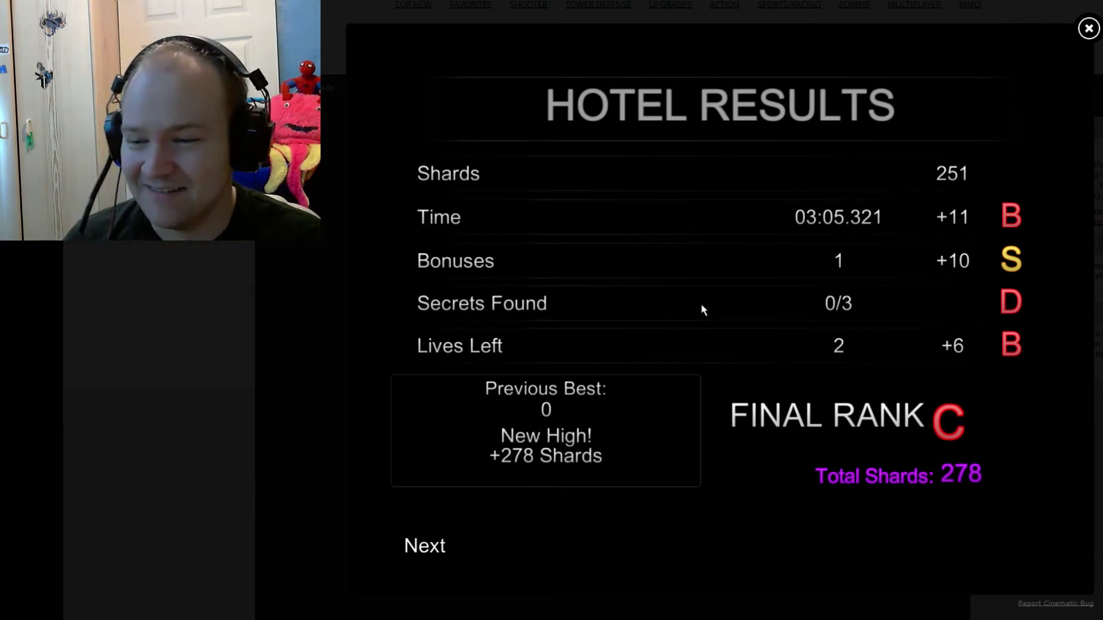
pyautogui.click(444, 549)
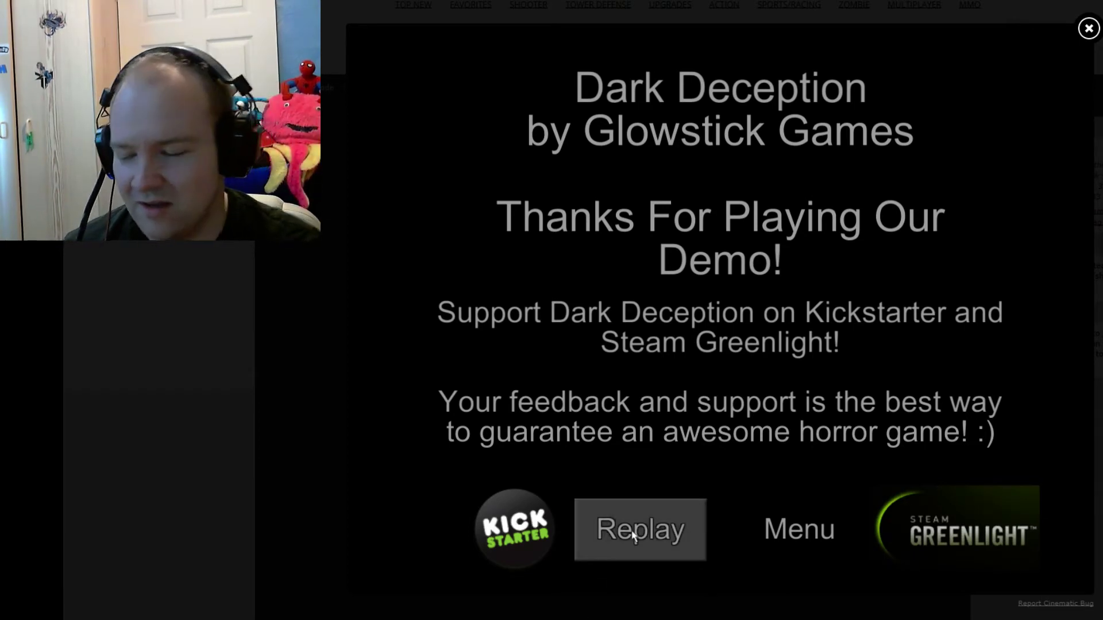
# Replay the hotel level and collect shards along the wallpapered corridors
pyautogui.click(633, 534)
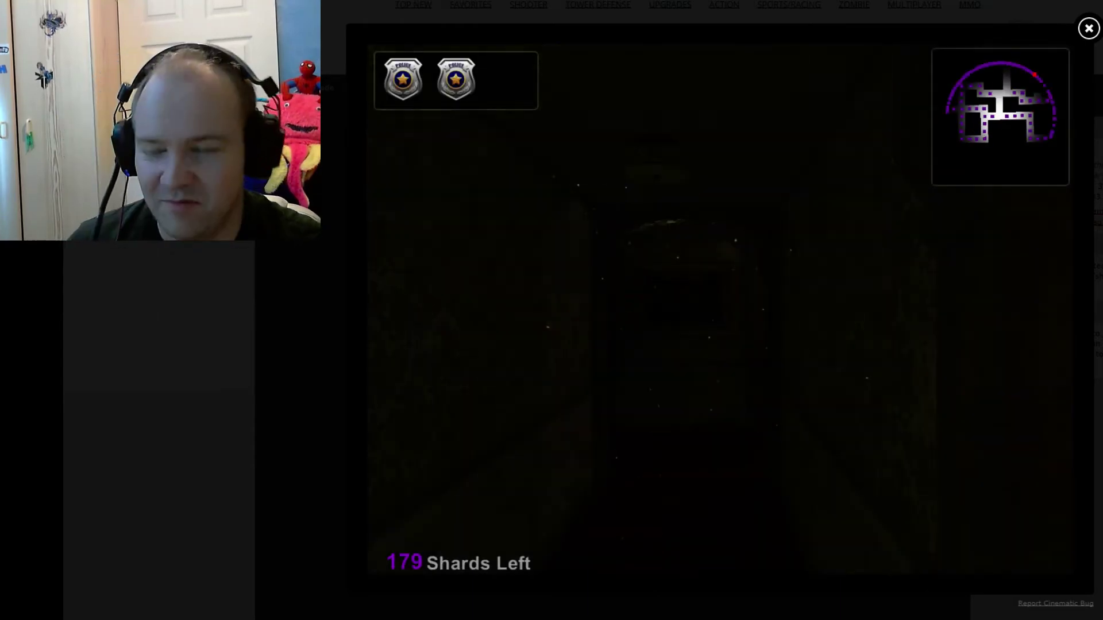
pyautogui.press('w')
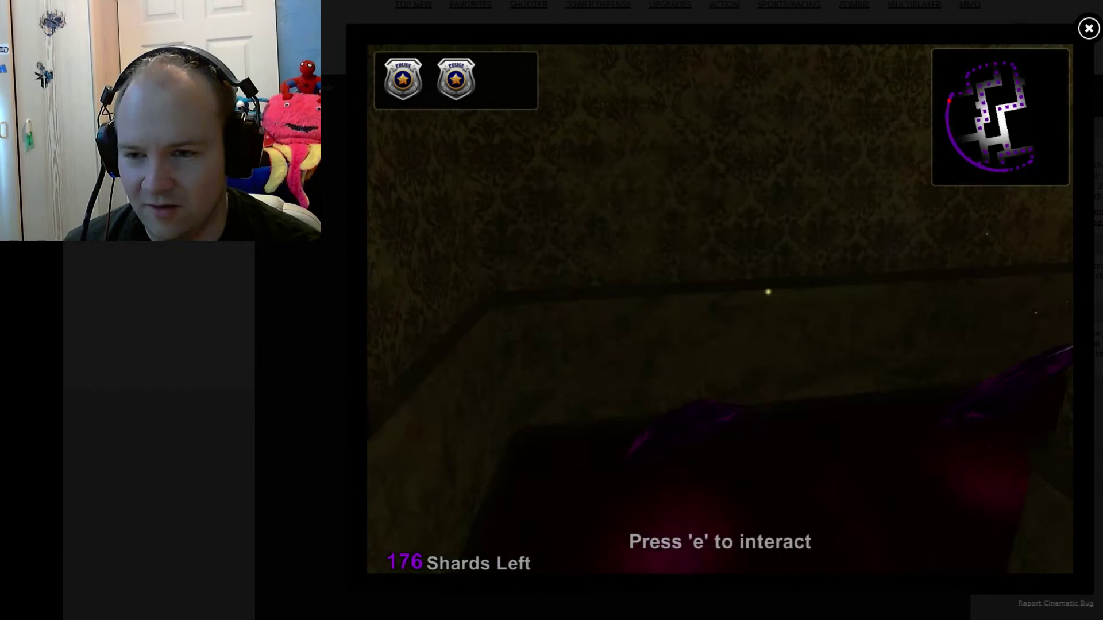
pyautogui.press('w')
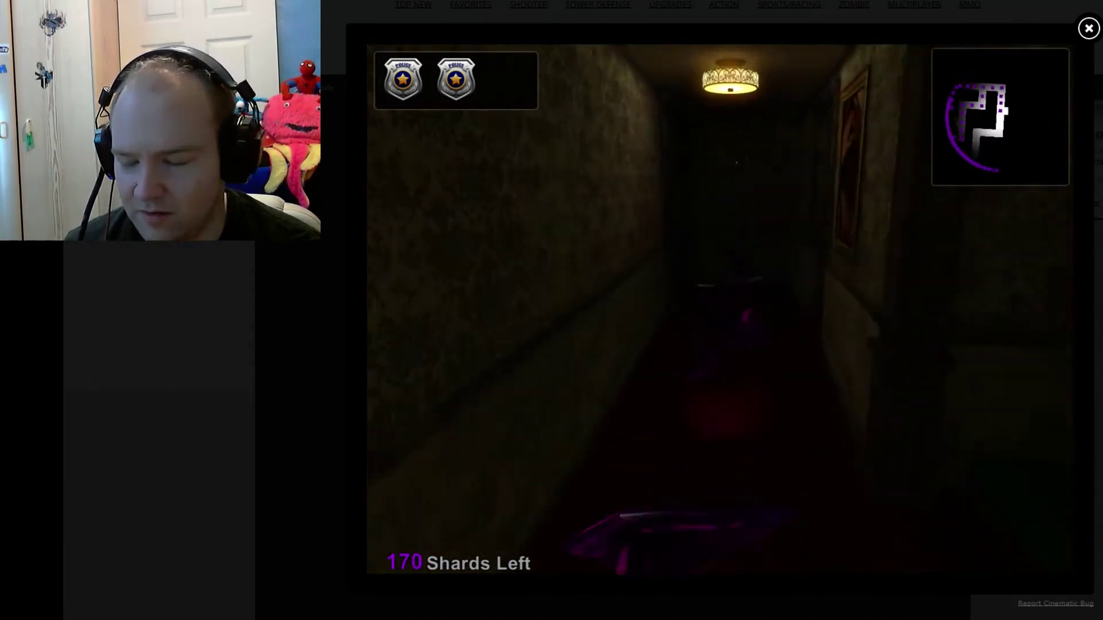
pyautogui.press('w')
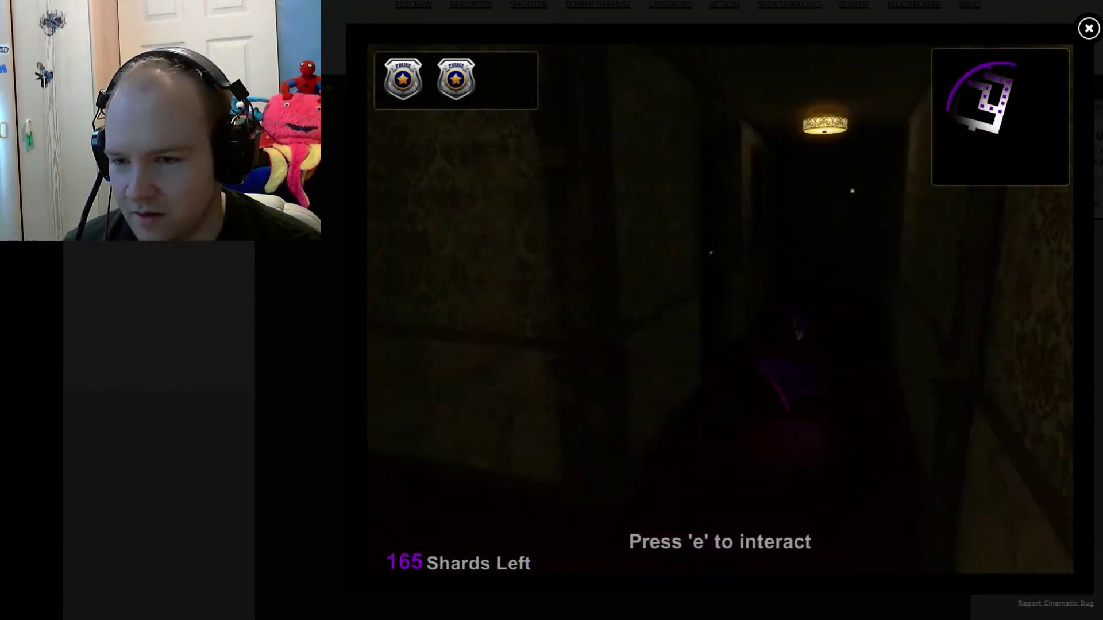
pyautogui.press('w')
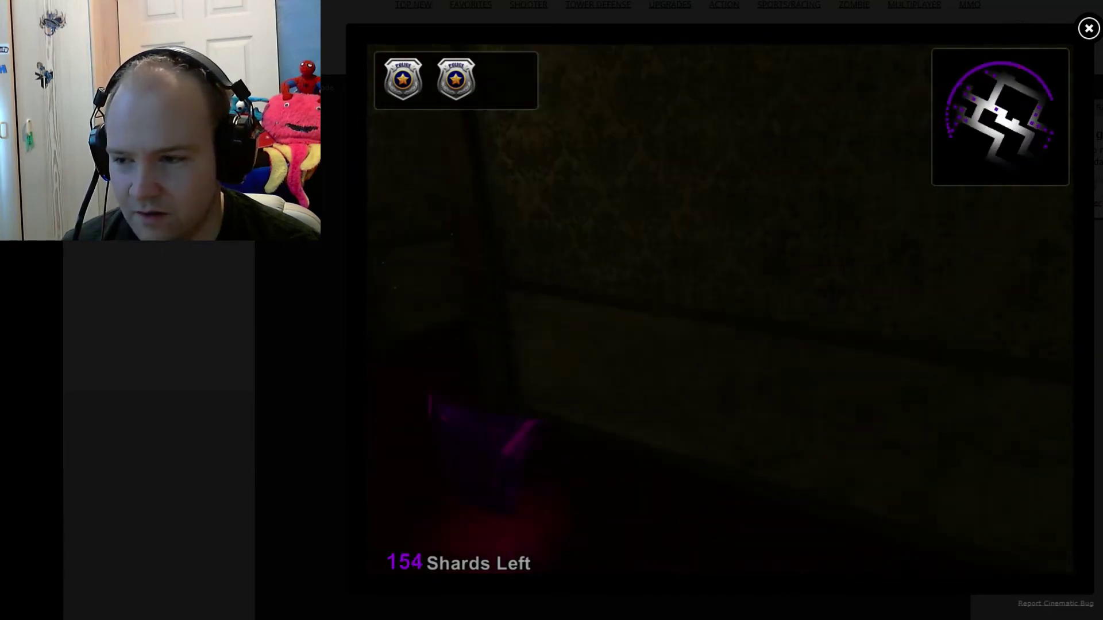
pyautogui.press('w')
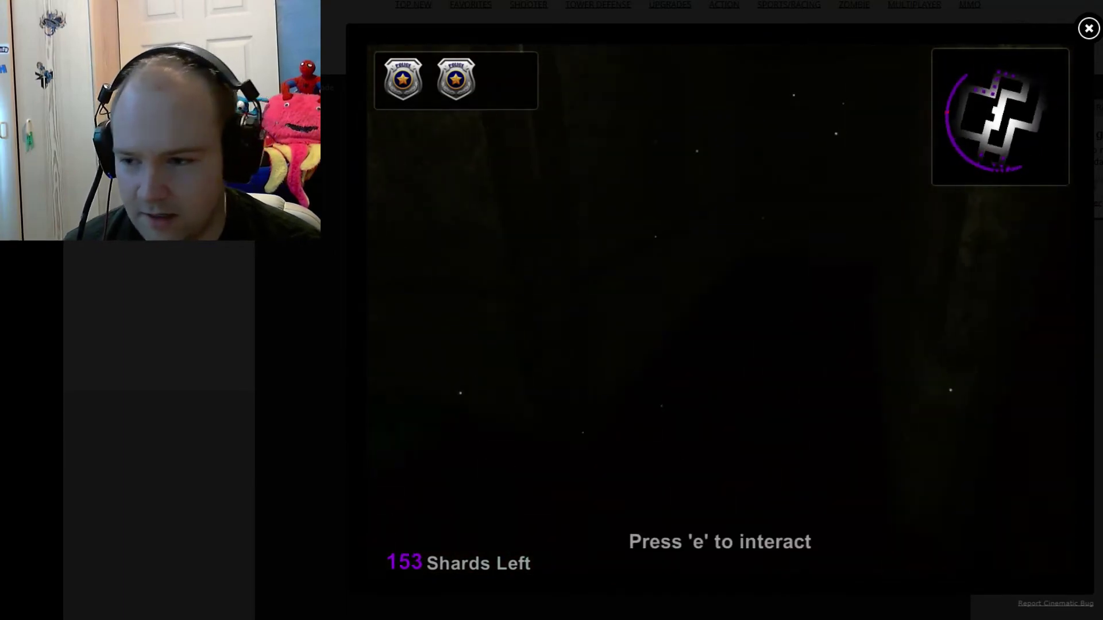
pyautogui.press('w')
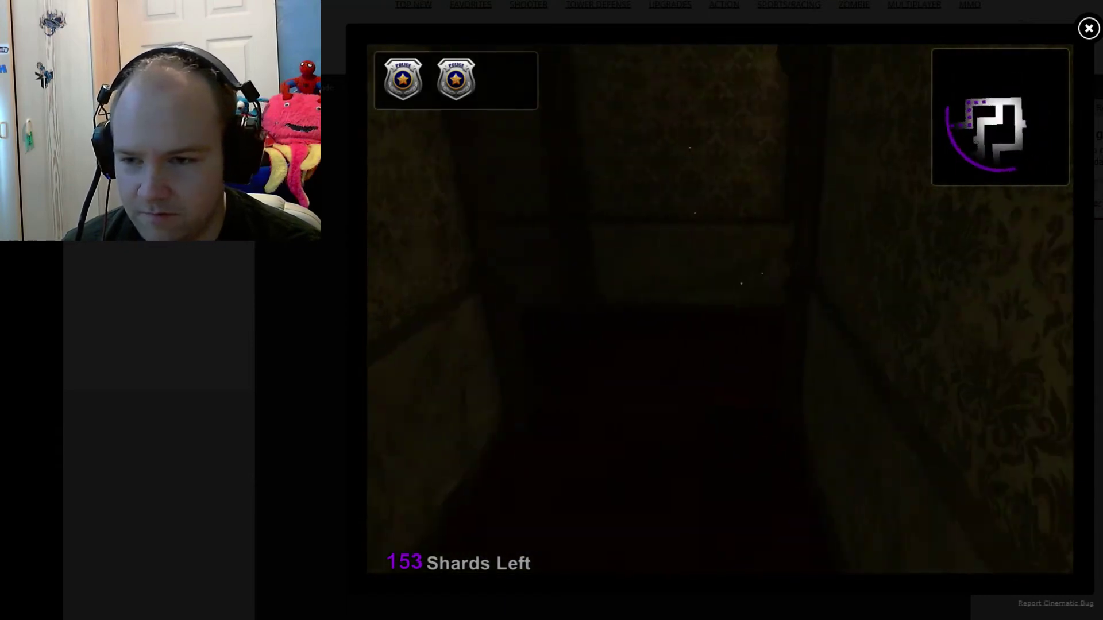
pyautogui.press('w')
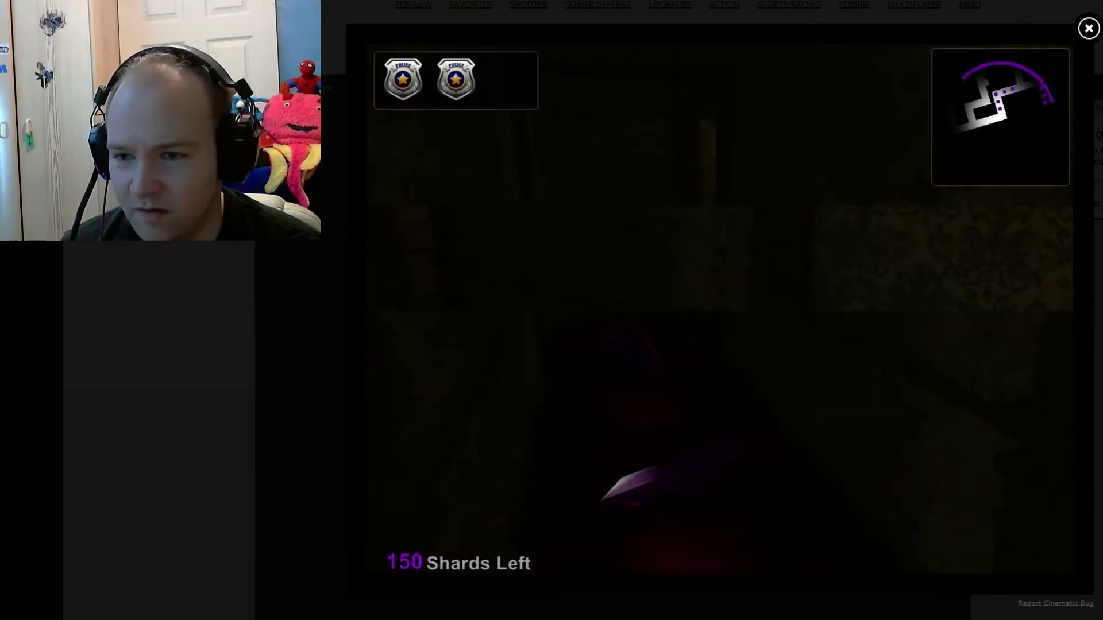
pyautogui.press('w')
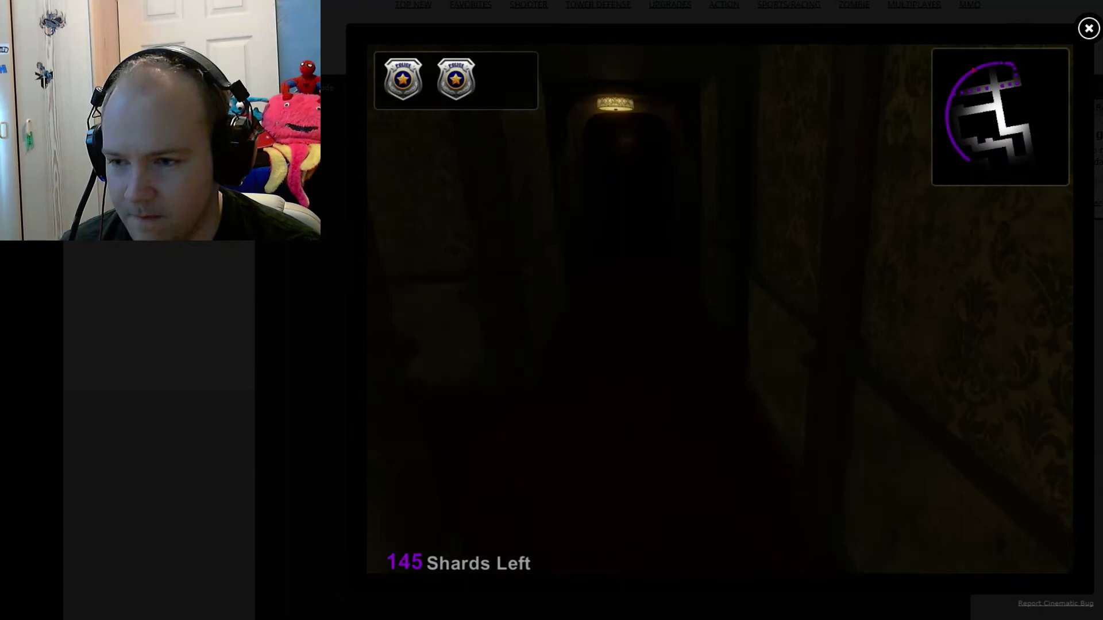
pyautogui.press('w')
pyautogui.press('w')
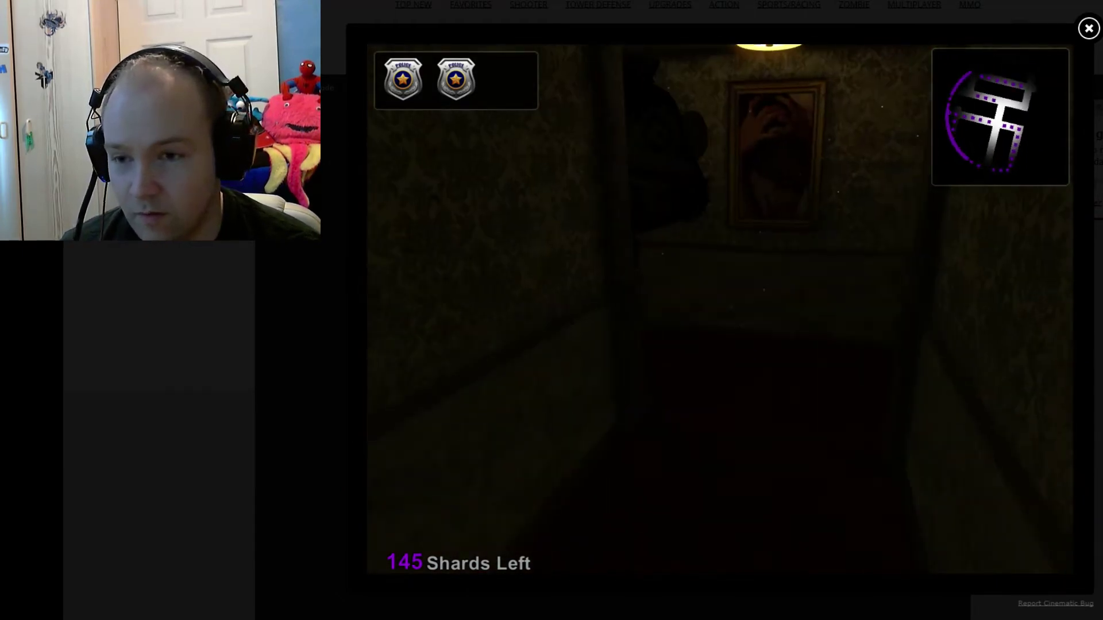
pyautogui.press('w')
pyautogui.press('w')
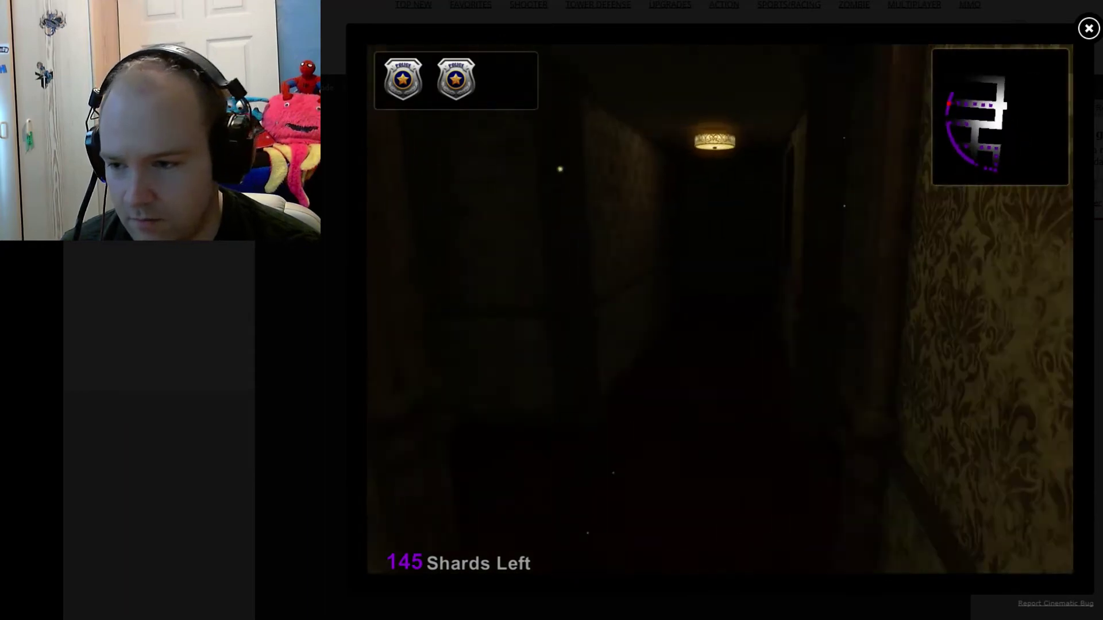
pyautogui.press('w')
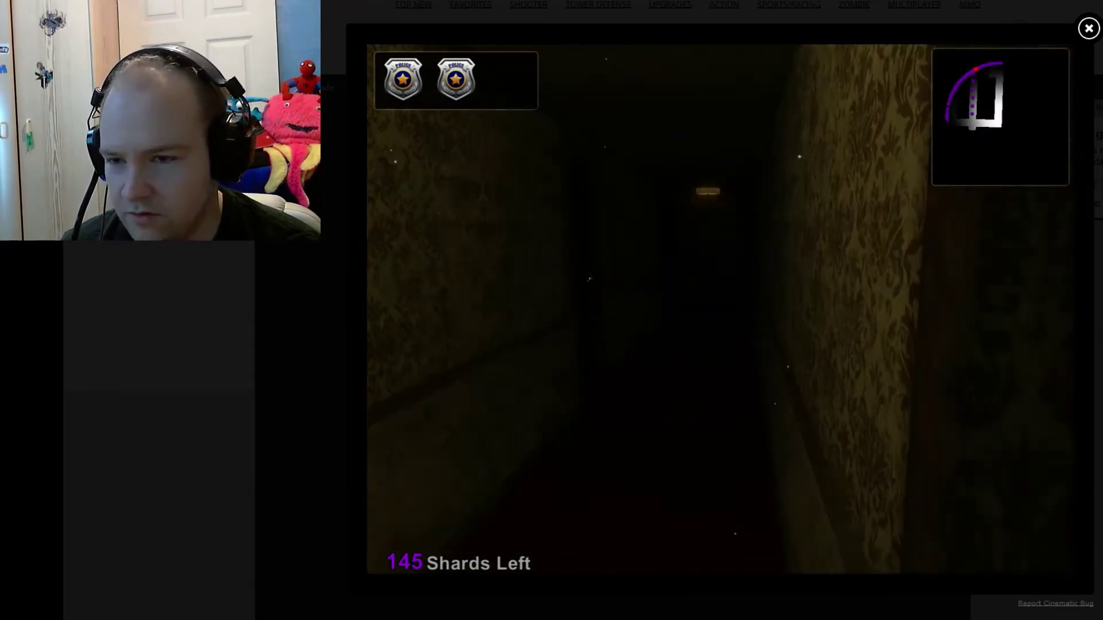
# Walk through the red shard for the +10 bonus and keep gathering shards
pyautogui.press('w')
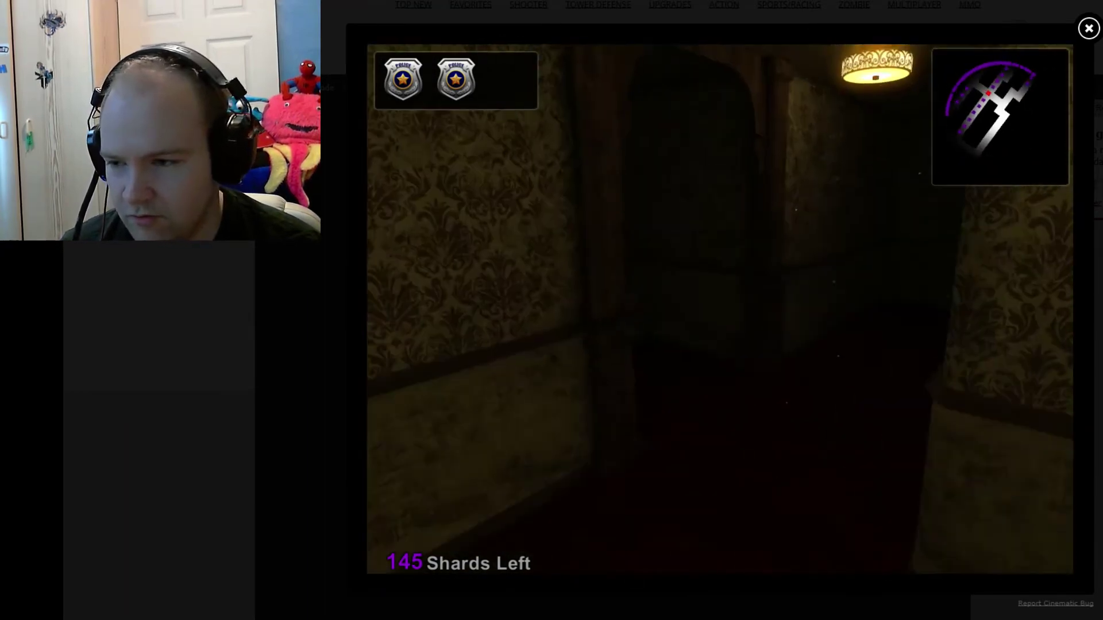
pyautogui.press('w')
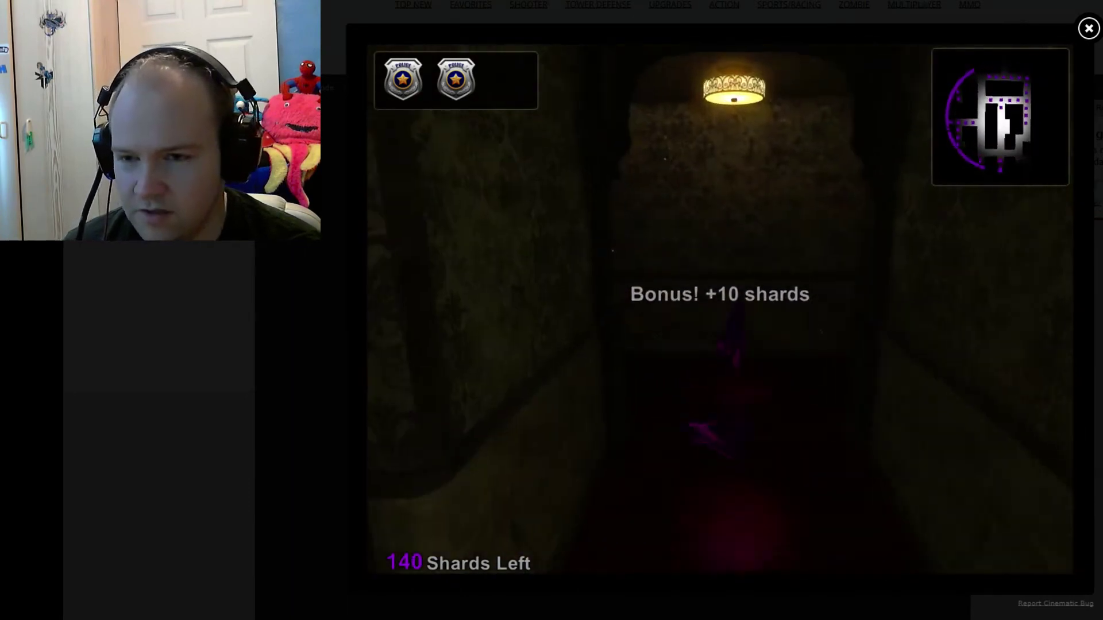
pyautogui.press('w')
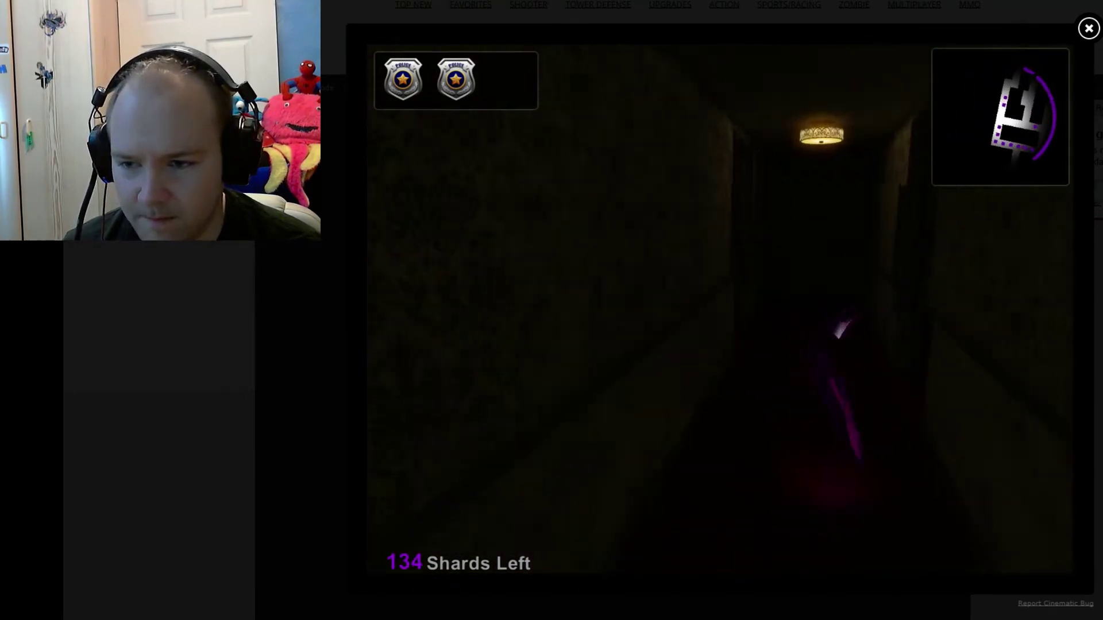
pyautogui.press('w')
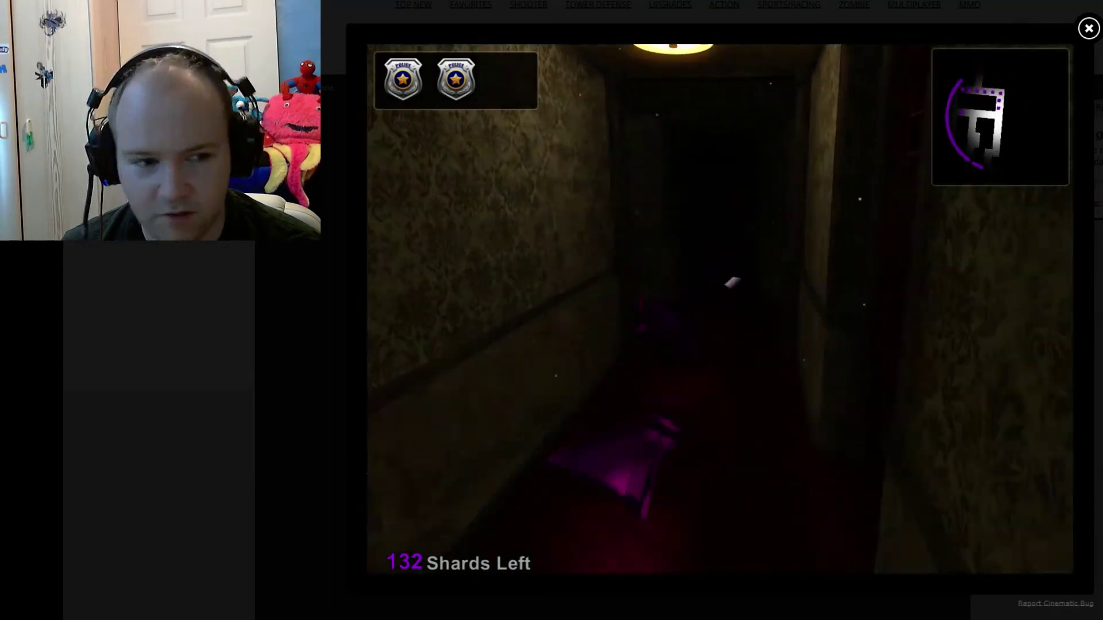
pyautogui.press('w')
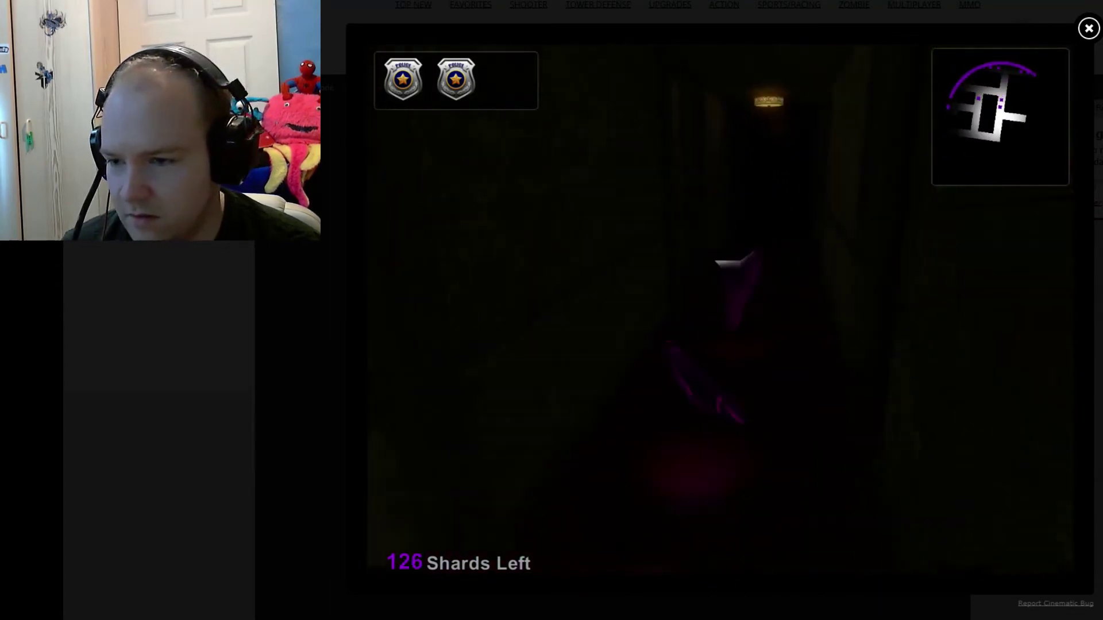
pyautogui.press('w')
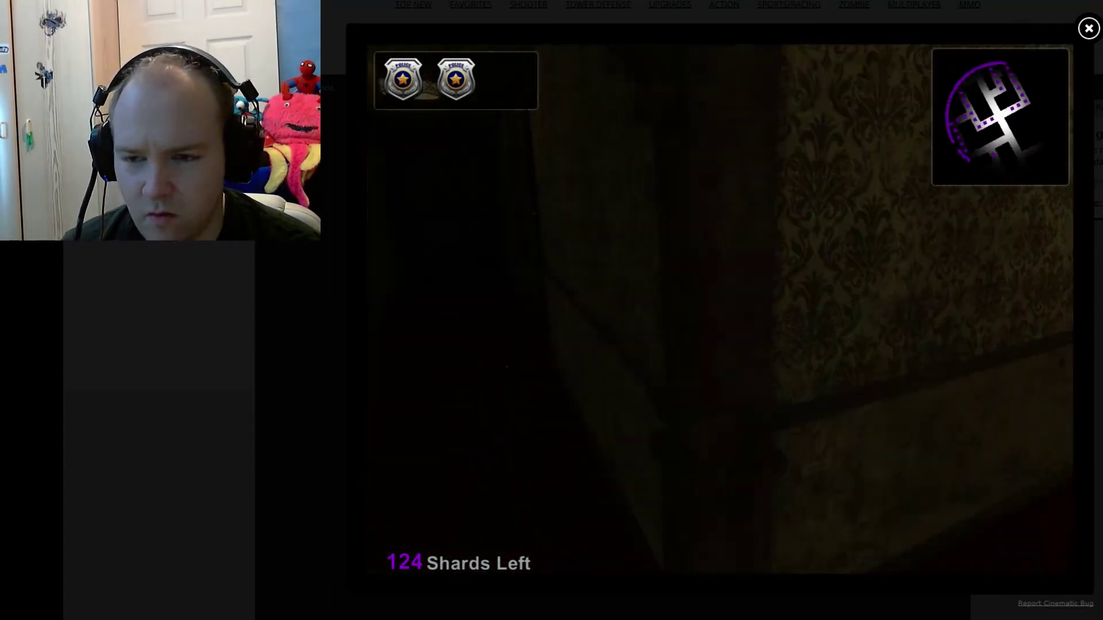
pyautogui.press('w')
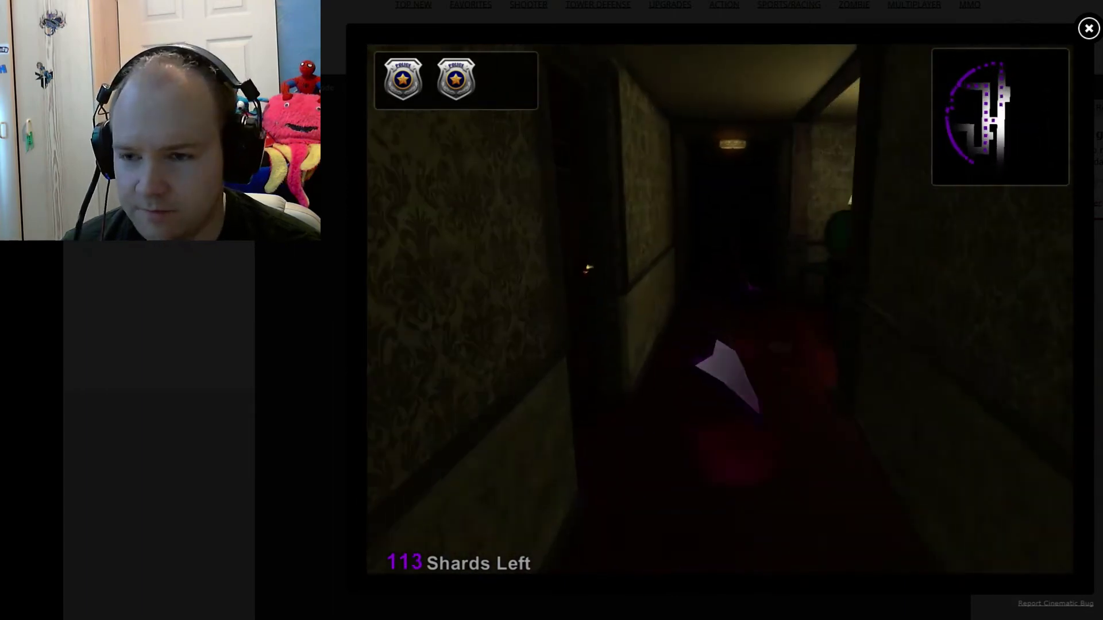
pyautogui.press('w')
pyautogui.press('w')
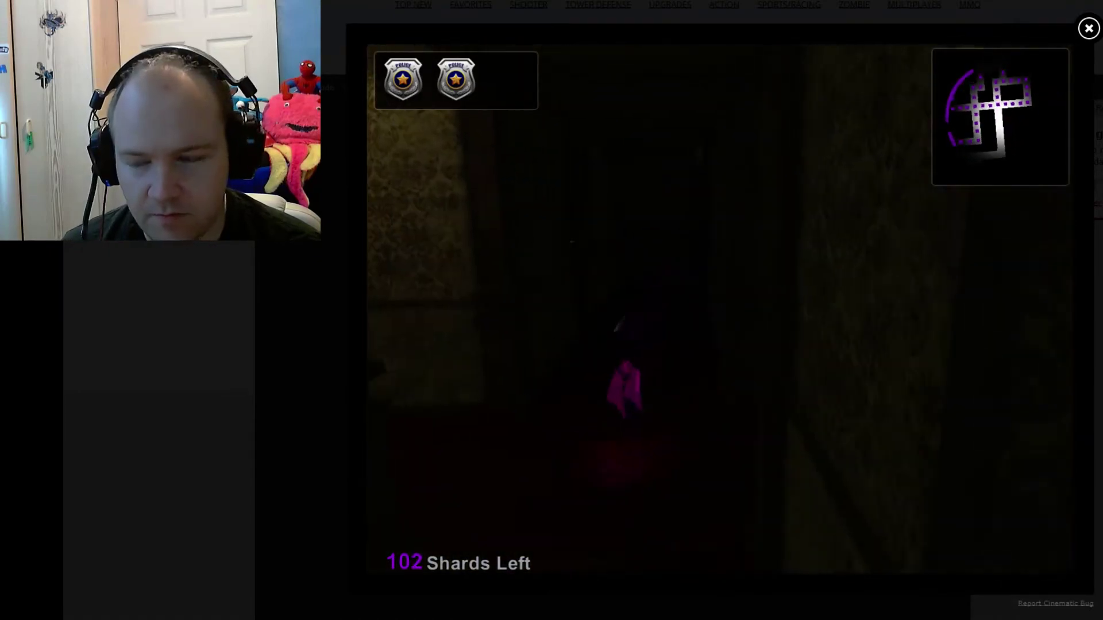
# Run and weave through the maze hallways picking up shards
pyautogui.press('w')
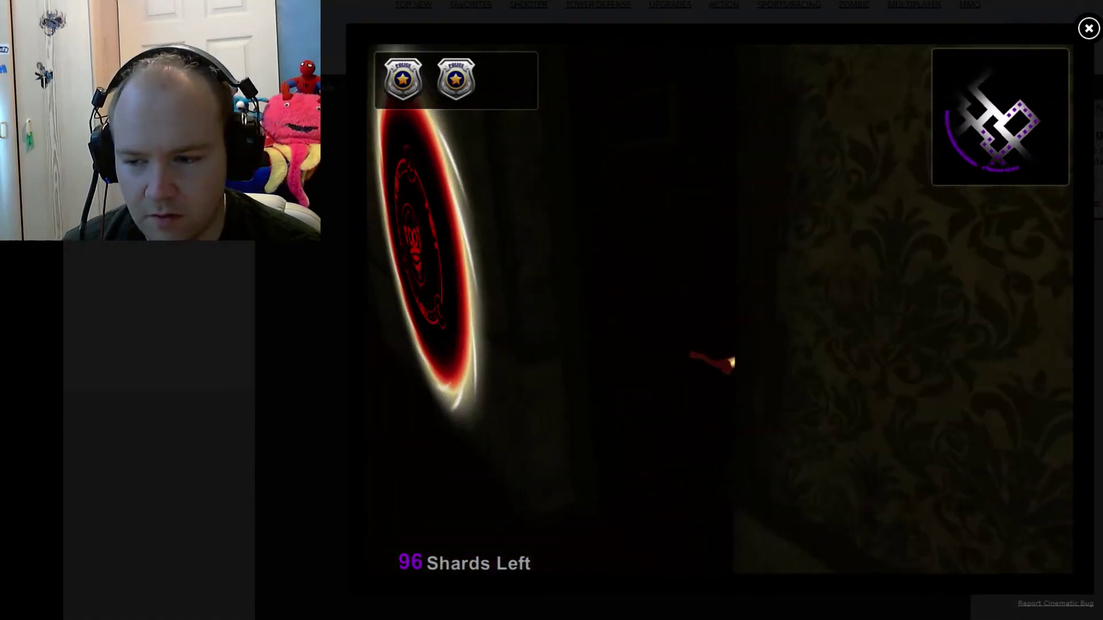
pyautogui.press('w')
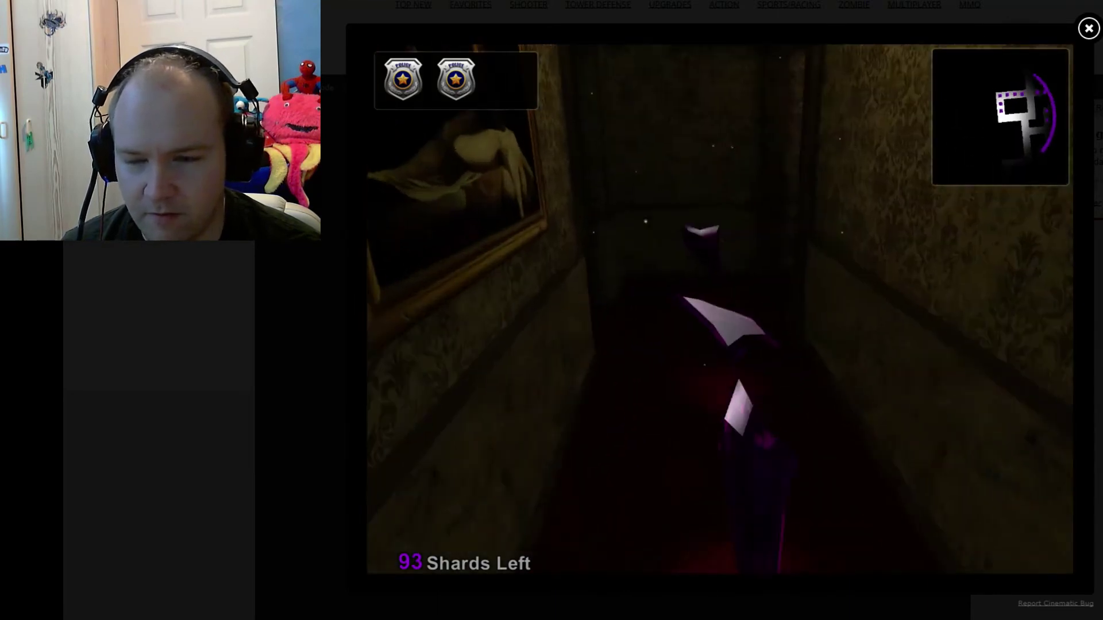
pyautogui.press('w')
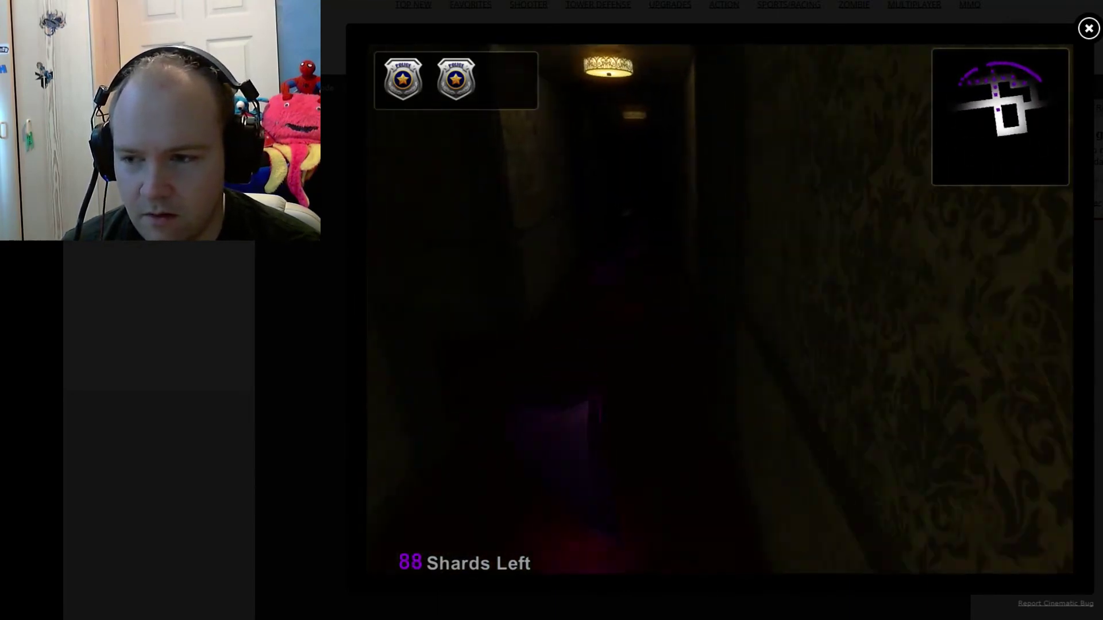
pyautogui.press('w')
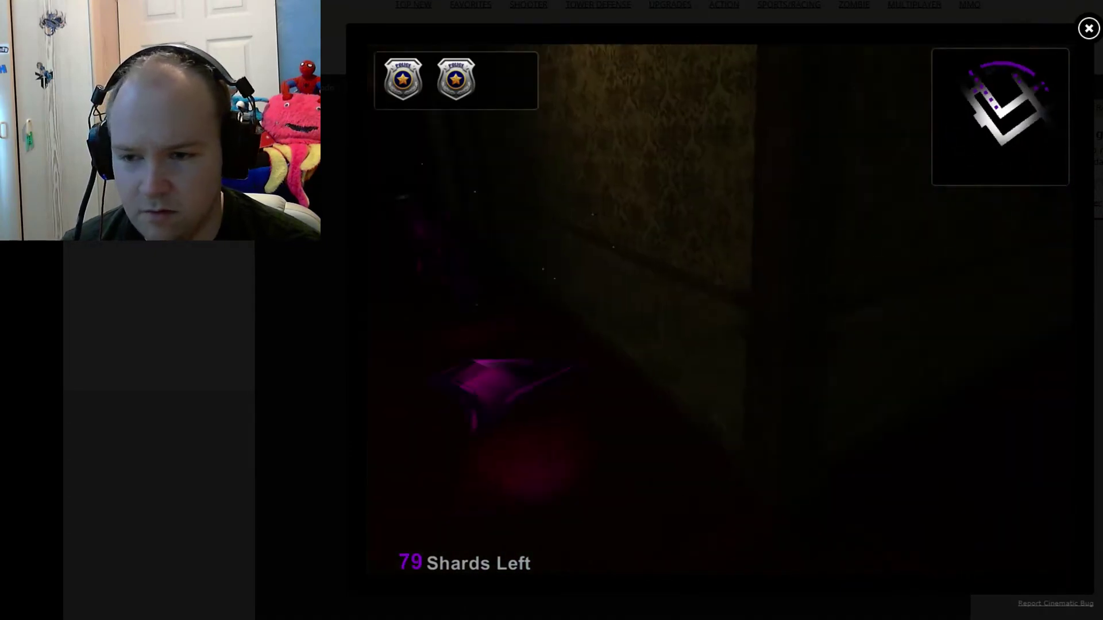
pyautogui.press('w')
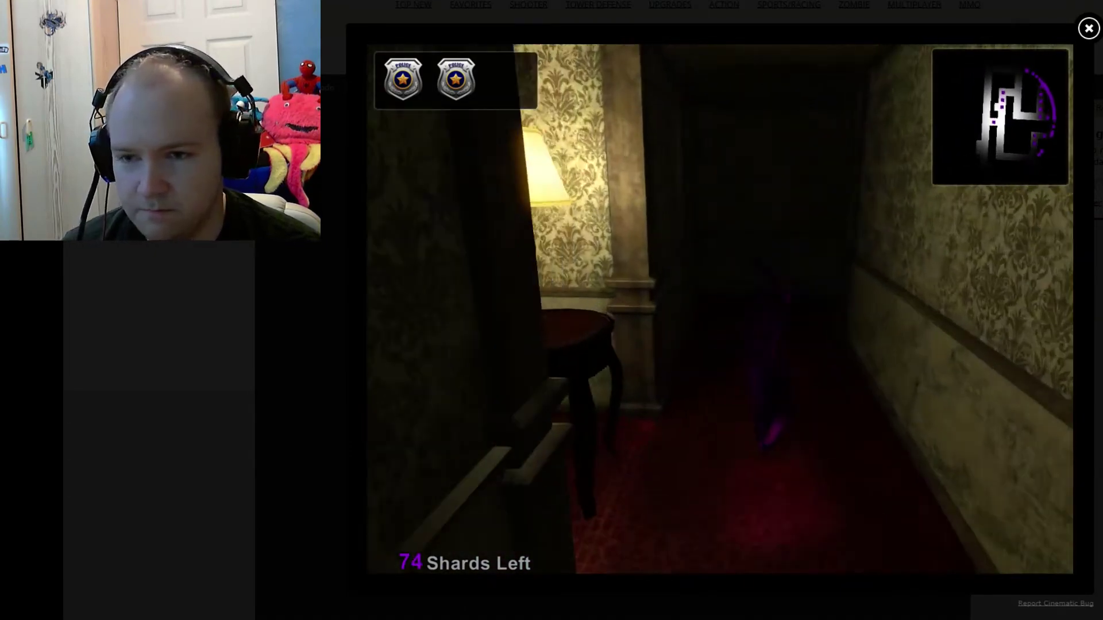
pyautogui.press('w')
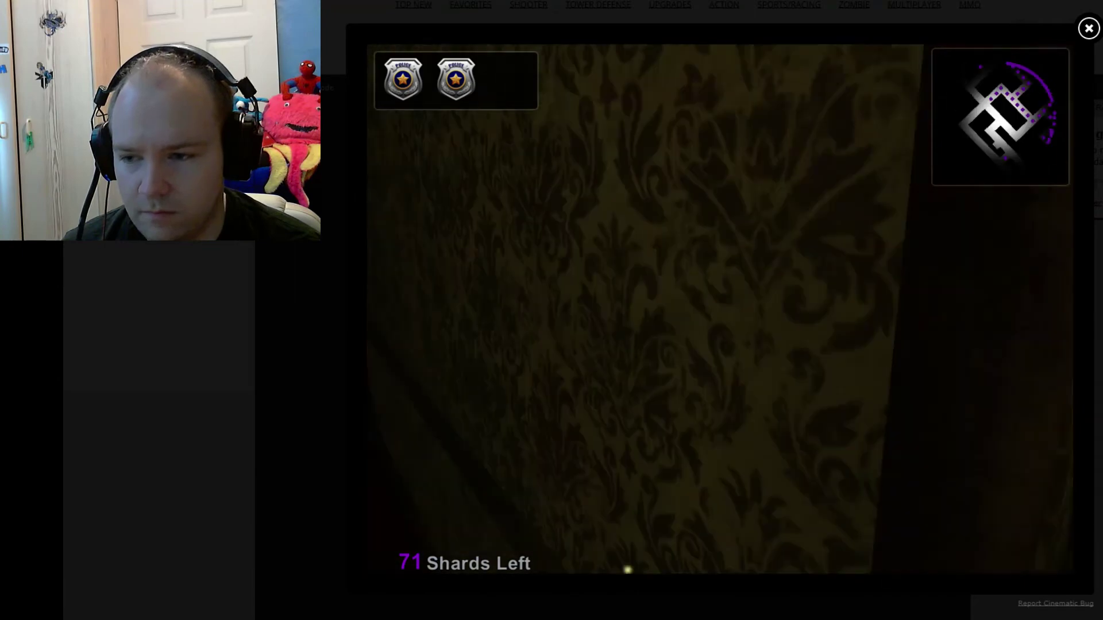
pyautogui.press('w')
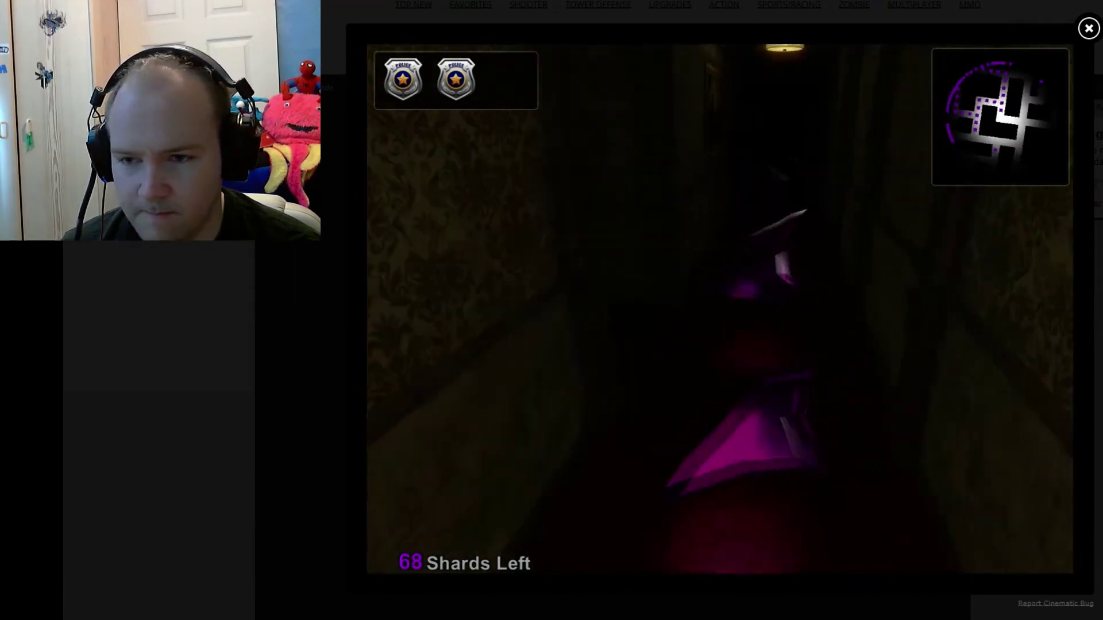
pyautogui.press('w')
pyautogui.press('w')
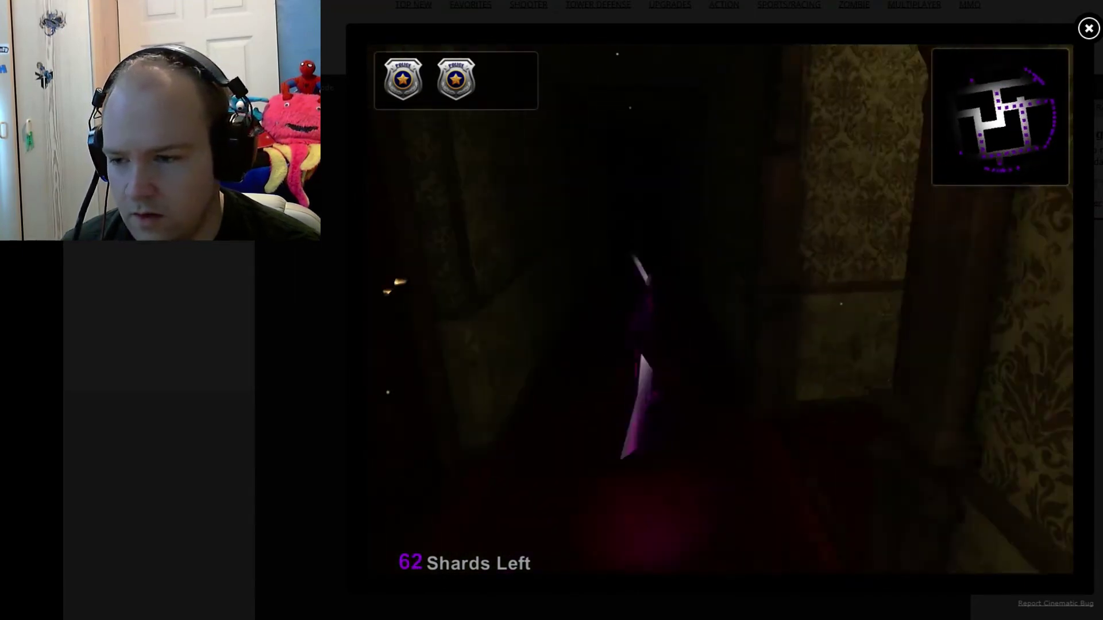
pyautogui.press('w')
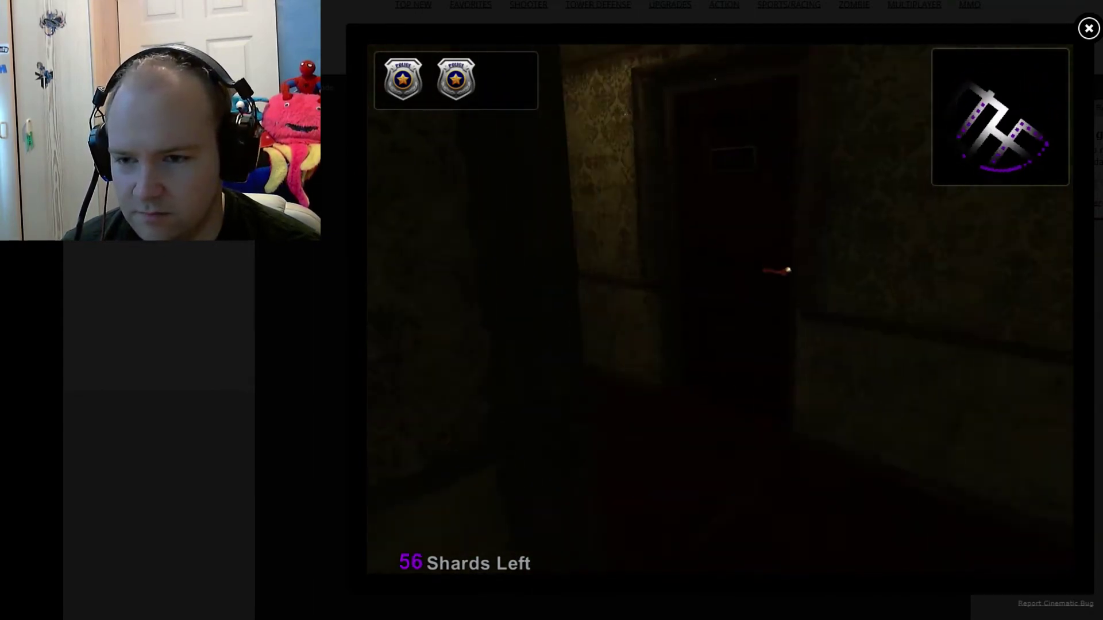
# Search darker areas and back toward the ceiling lamp for remaining shards
pyautogui.press('w')
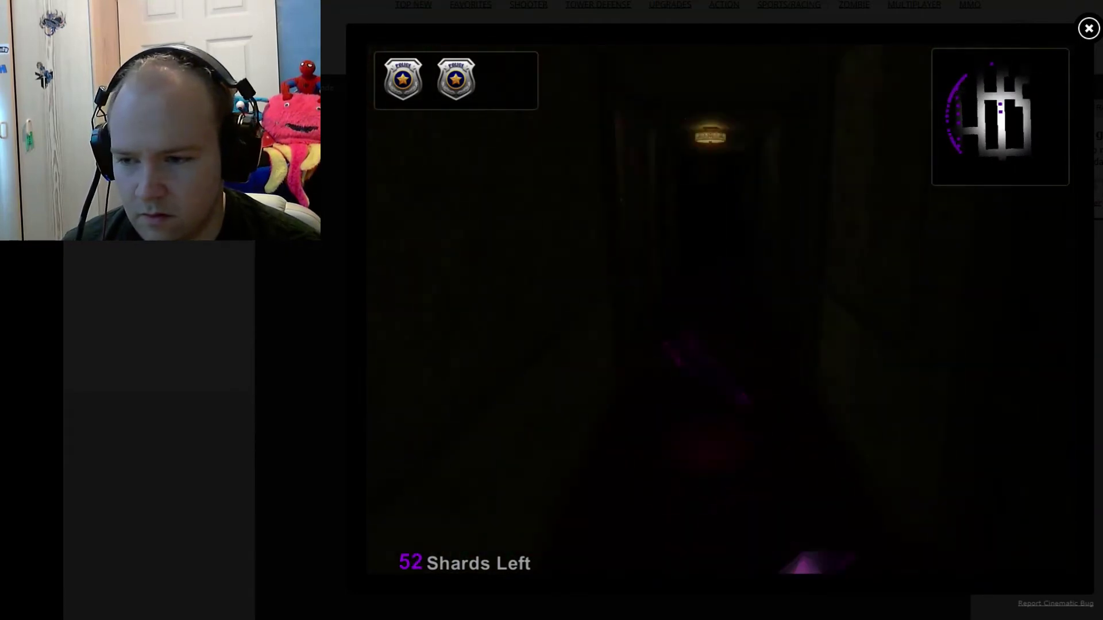
pyautogui.press('w')
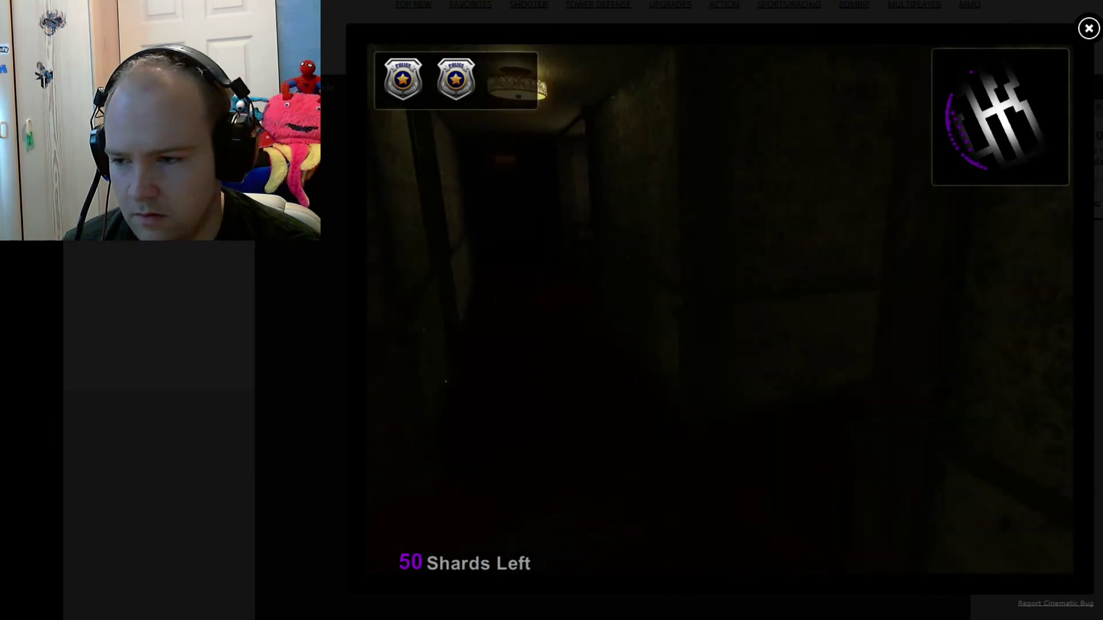
pyautogui.press('w')
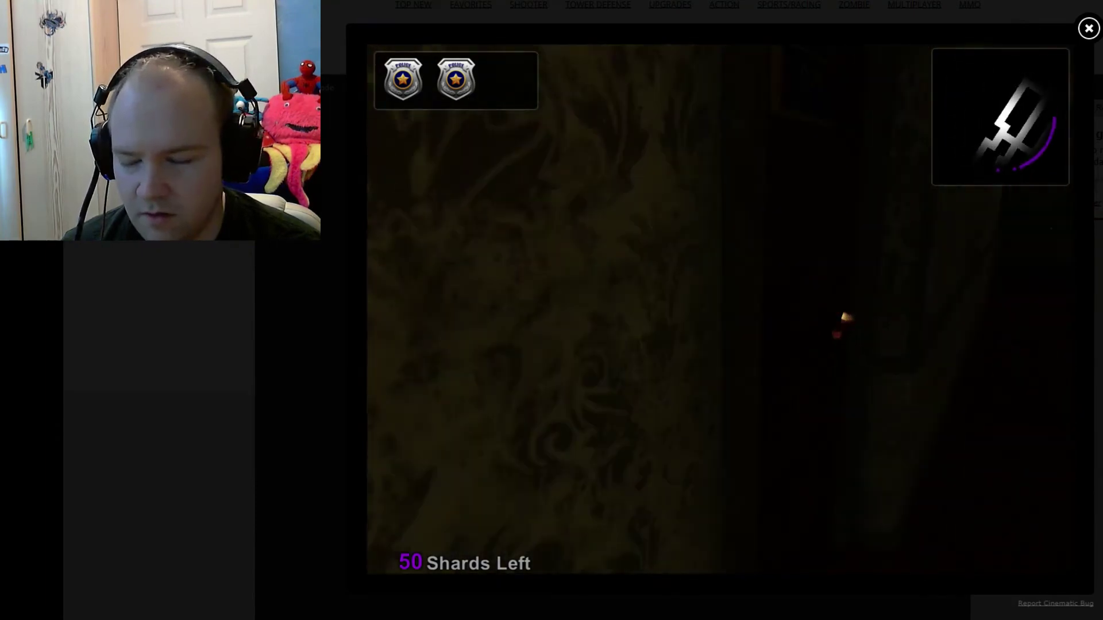
pyautogui.press('w')
pyautogui.press('w')
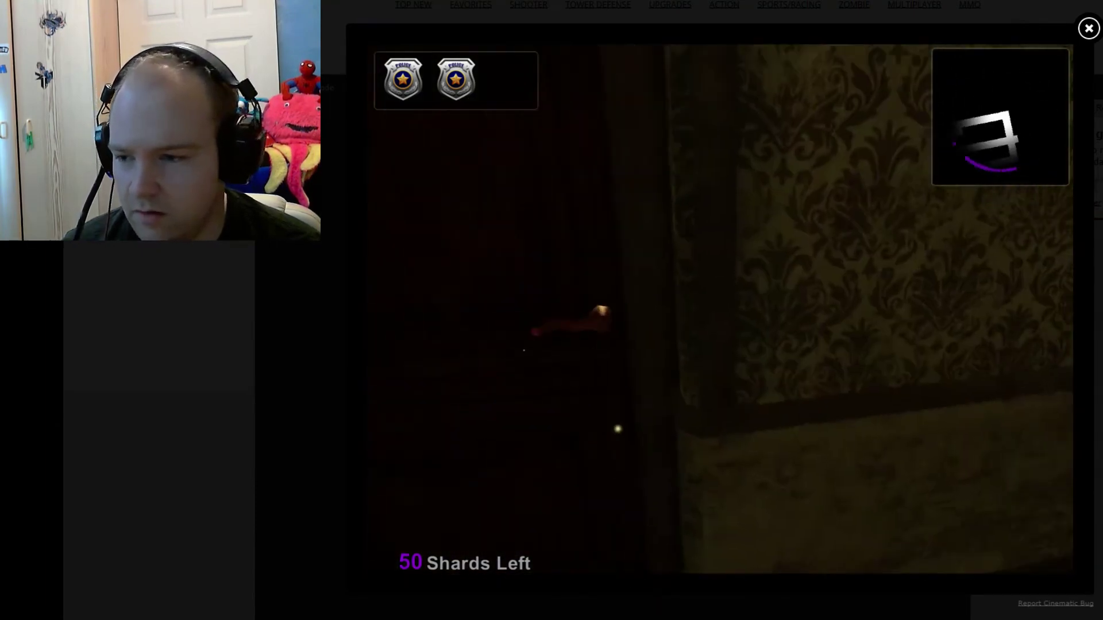
pyautogui.press('w')
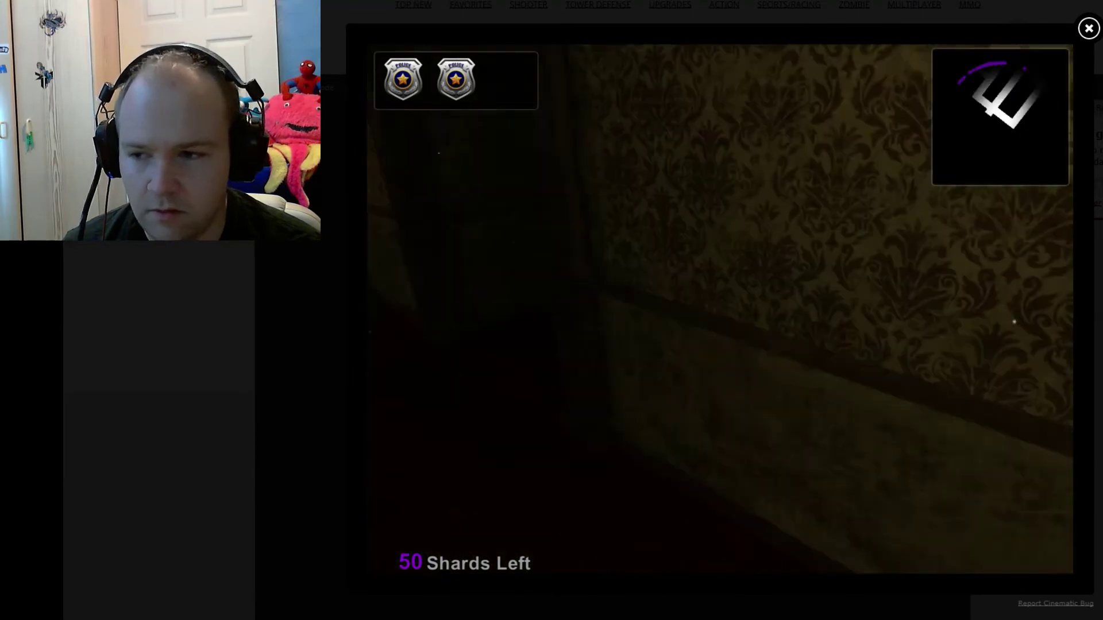
pyautogui.press('w')
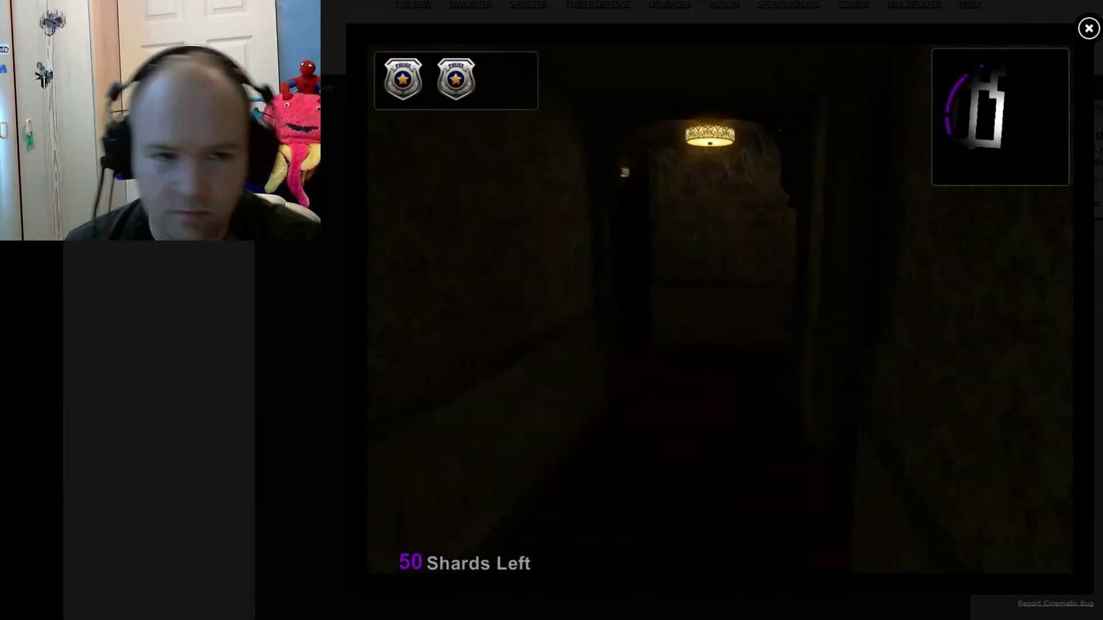
pyautogui.press('w')
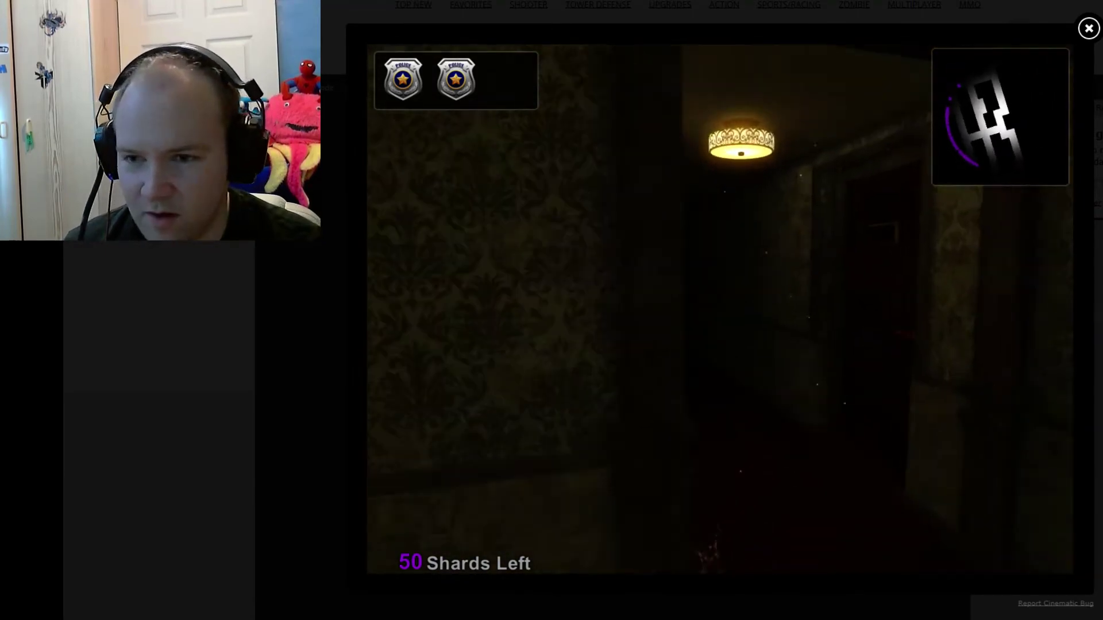
pyautogui.press('w')
pyautogui.press('w')
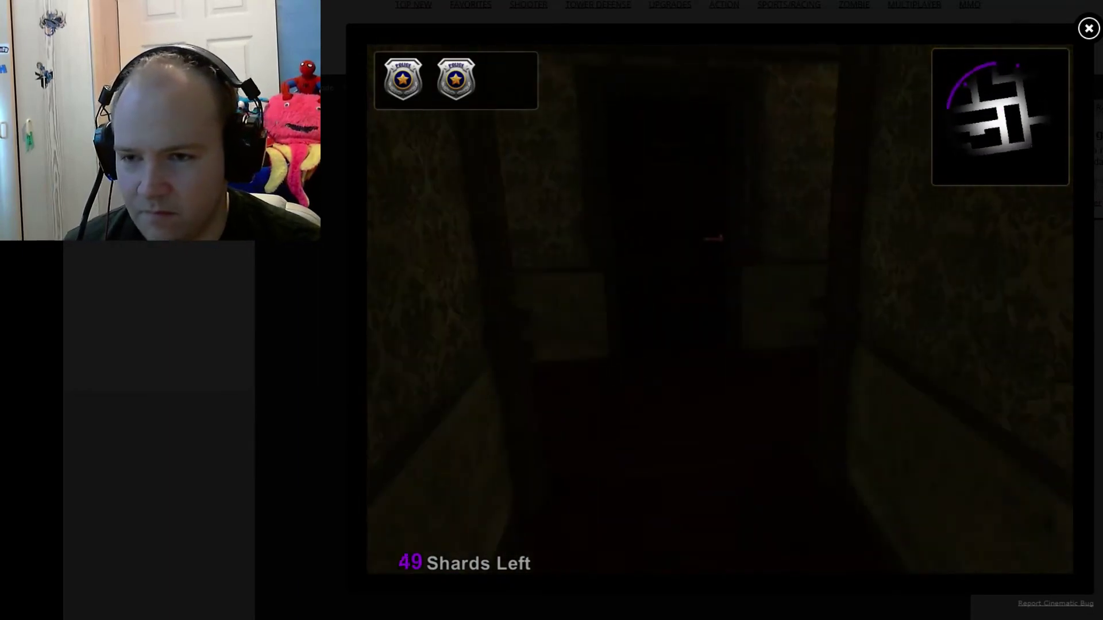
# Pass through the lamp-lit room into dark hallways, collecting shards down to 47 left
pyautogui.press('w')
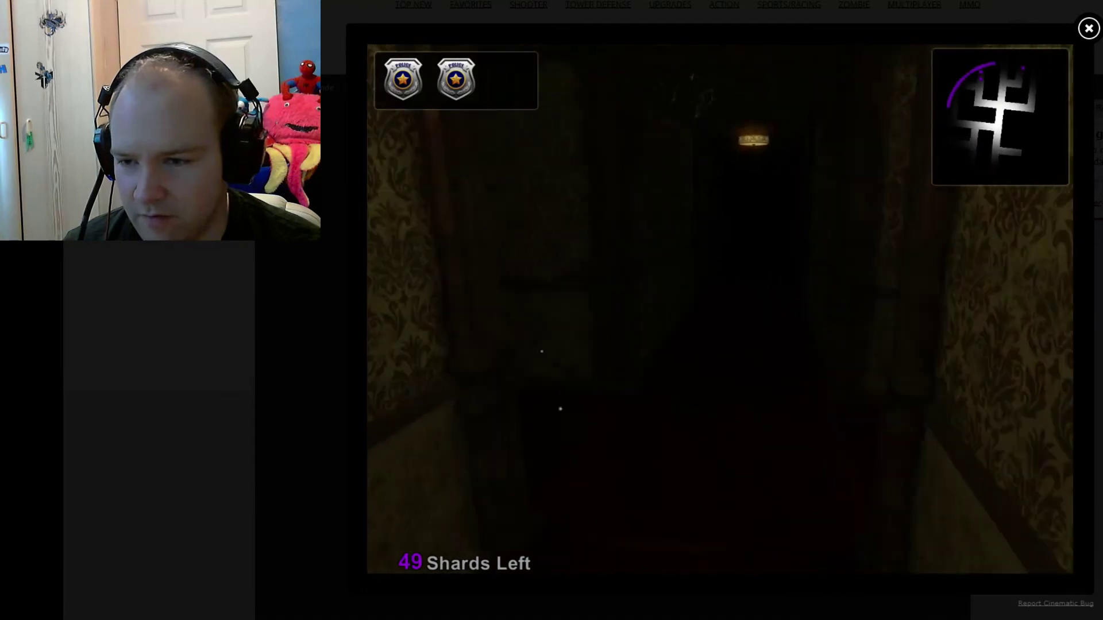
pyautogui.press('w')
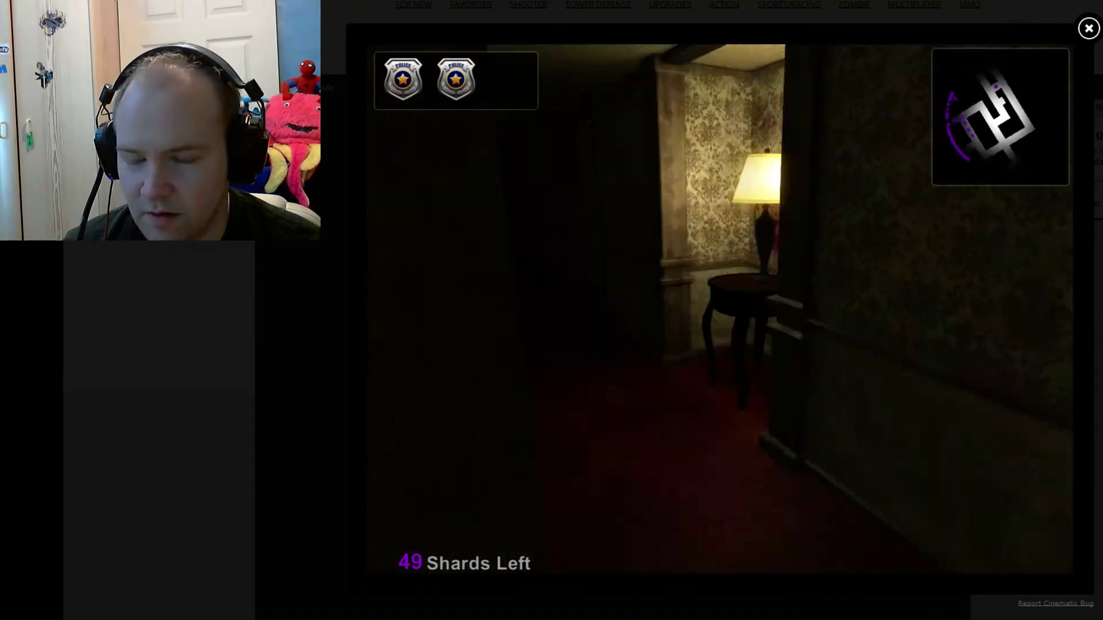
pyautogui.press('w')
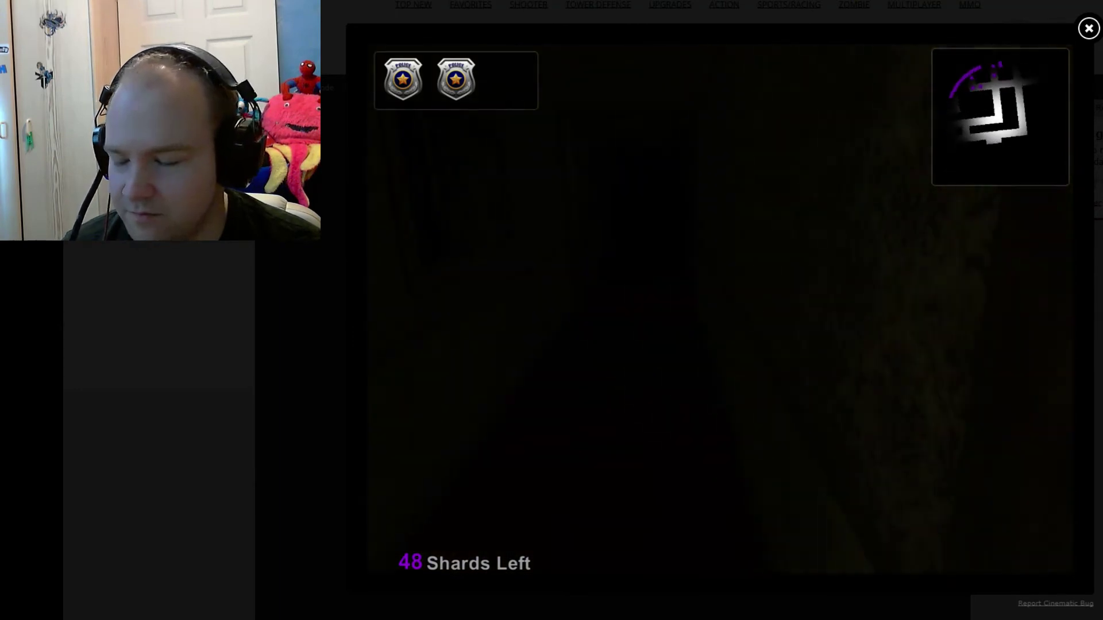
pyautogui.press('w')
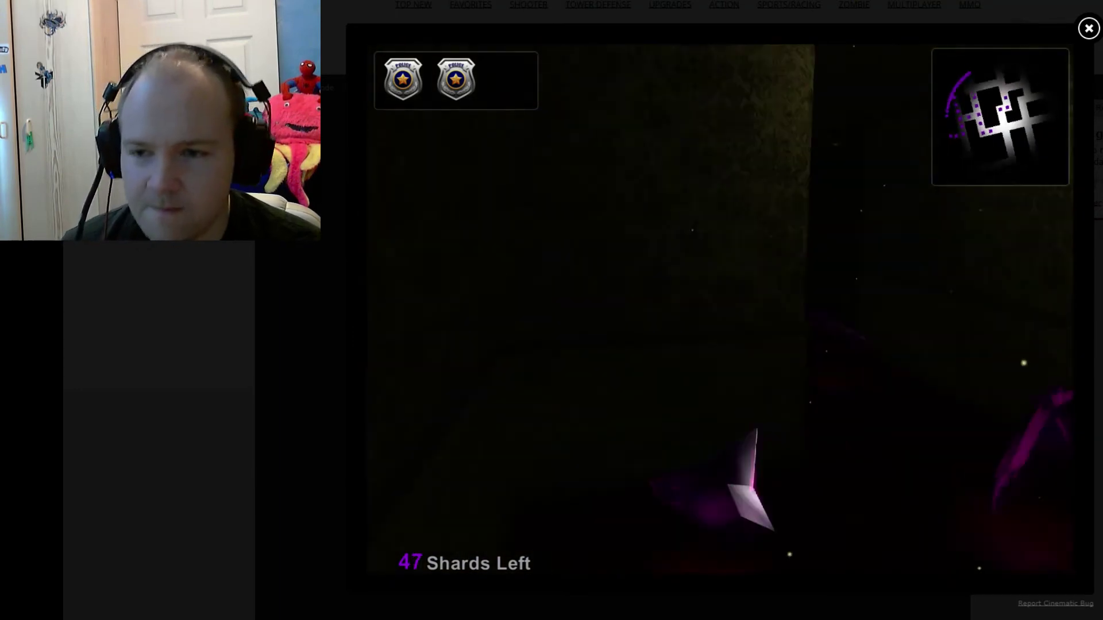